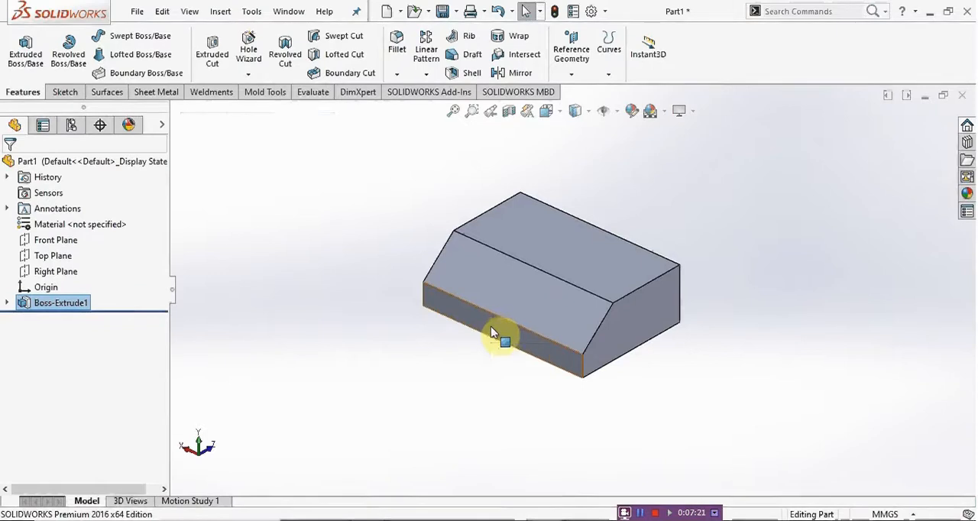
Step: Start a sketch on the narrow vertical front face and draw a rectangle about 10 mm wide and 39 mm tall up from its upper edge
click(491, 324)
click(553, 285)
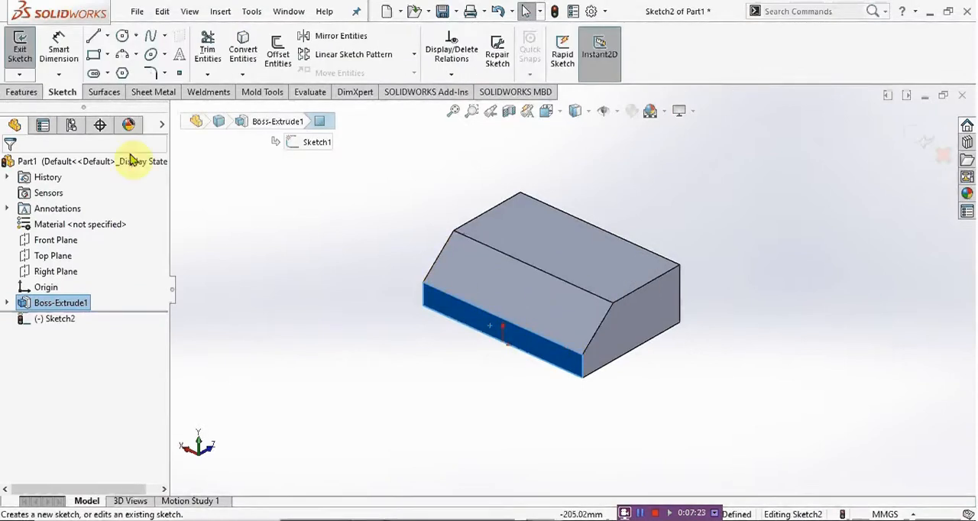
key(ctrl+8)
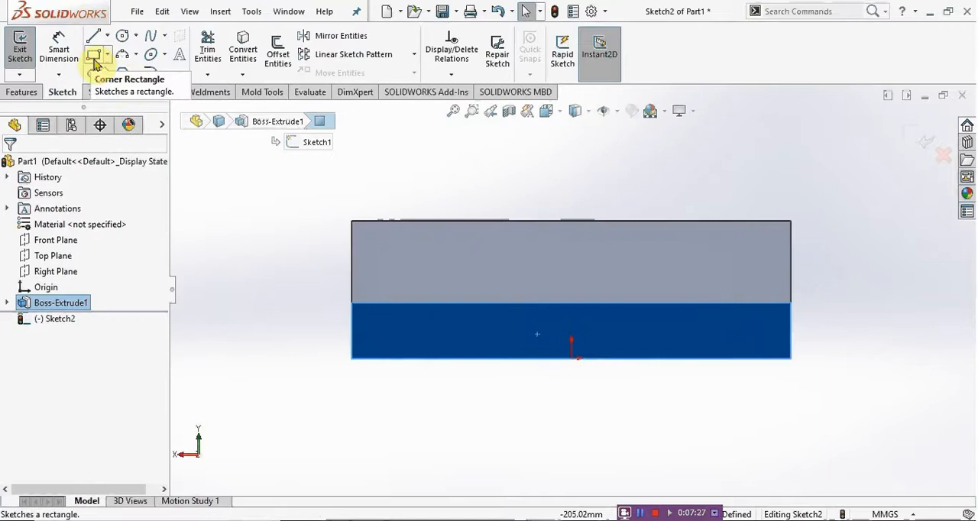
click(94, 60)
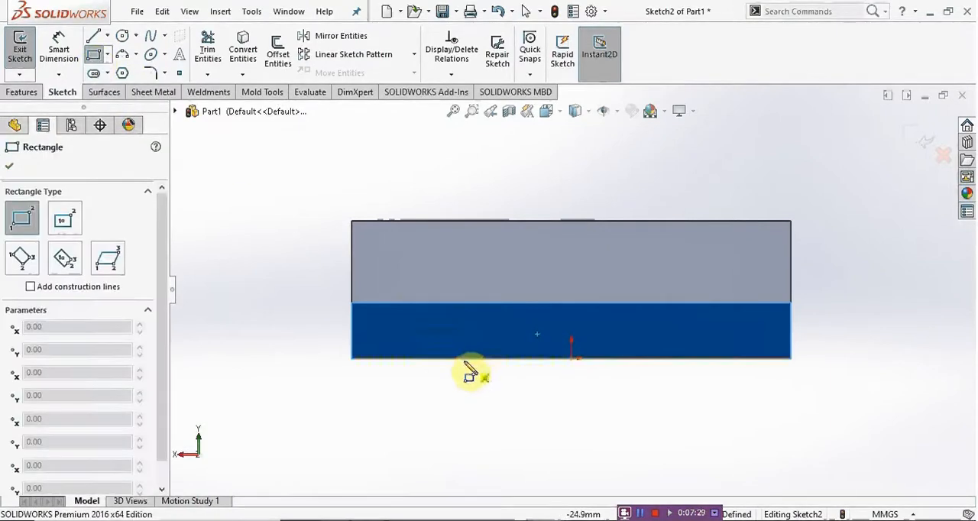
click(464, 302)
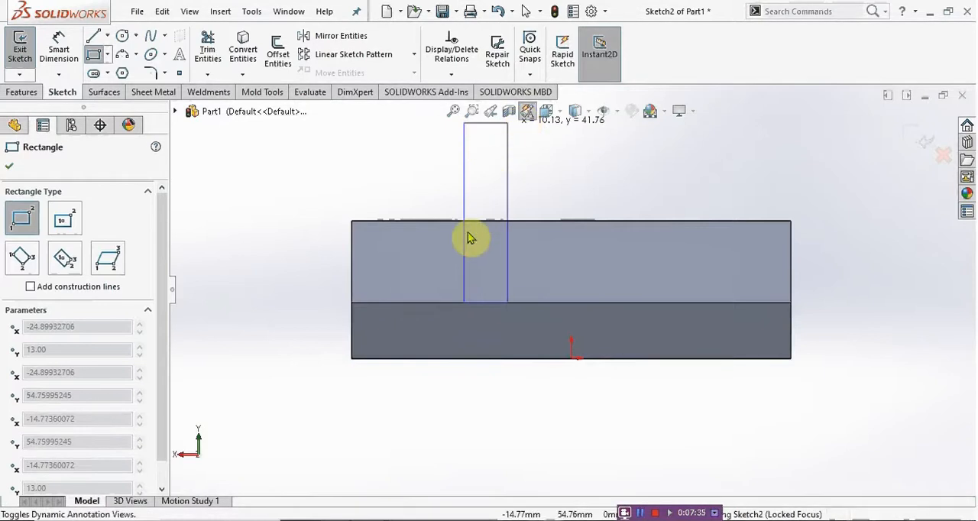
click(509, 135)
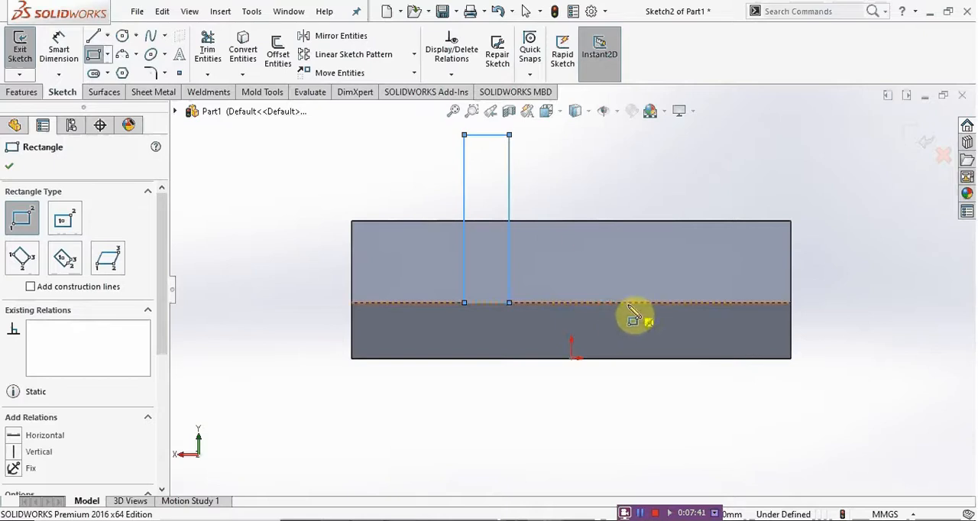
Step: Draw a vertical centerline about 62 mm long upward from the origin
click(107, 36)
click(129, 69)
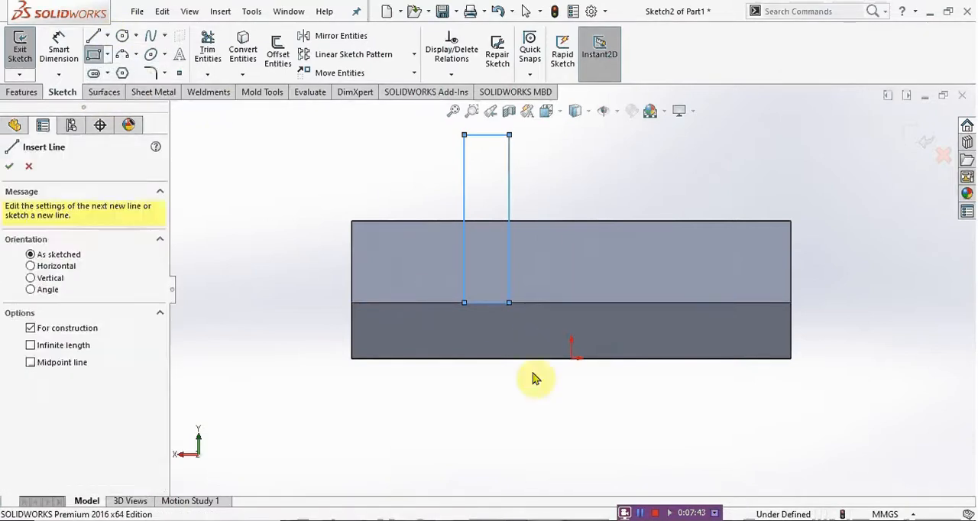
click(572, 359)
scroll(573, 216, up, 2)
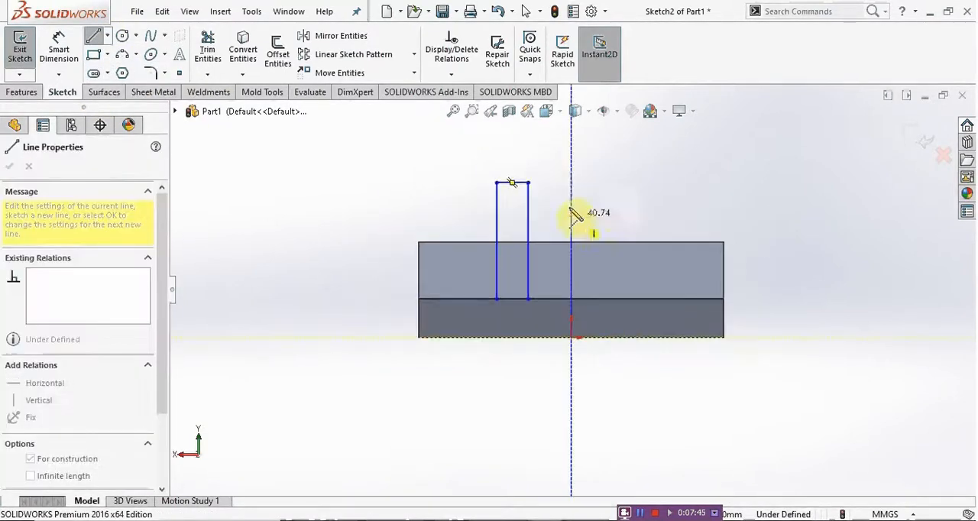
click(571, 152)
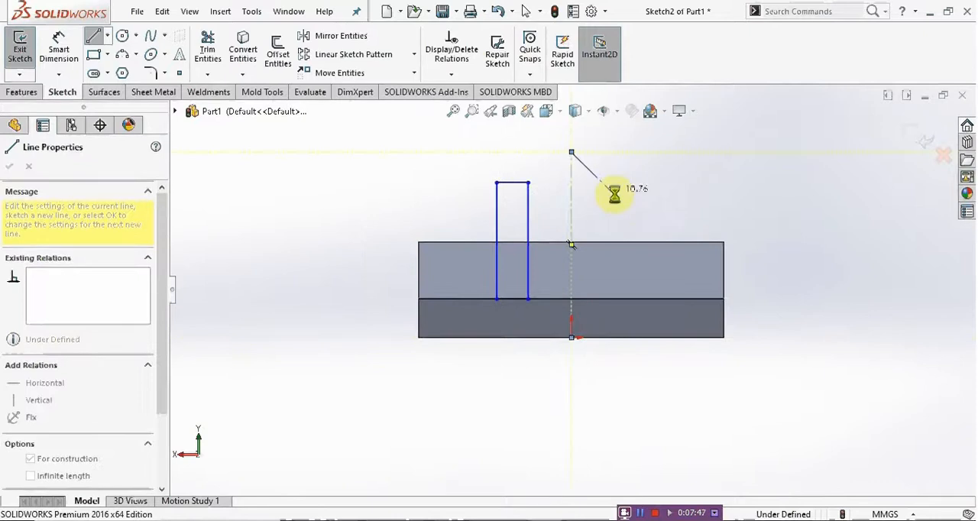
key(Escape)
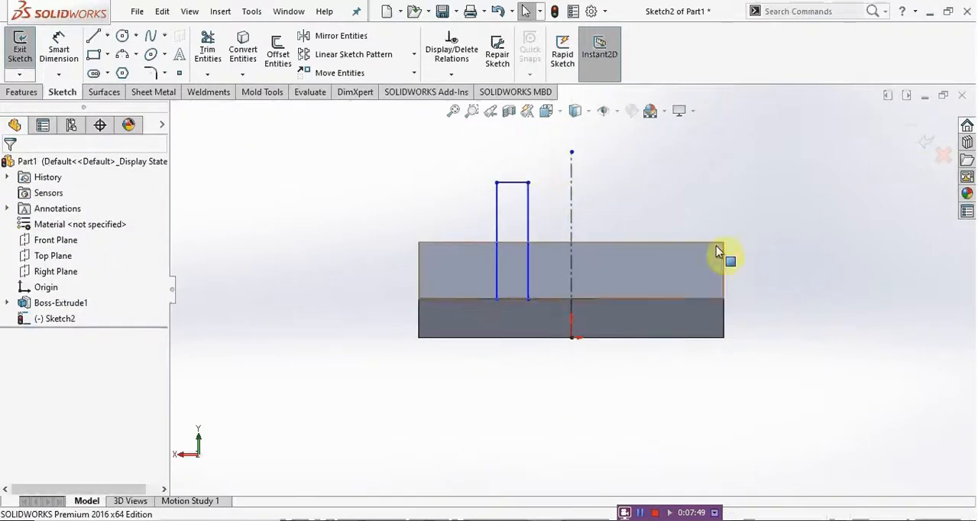
Step: Dimension the rectangle's inner vertical side as a doubled distance about the centerline and set it to 32 mm, per the Task 1 drawing
click(59, 48)
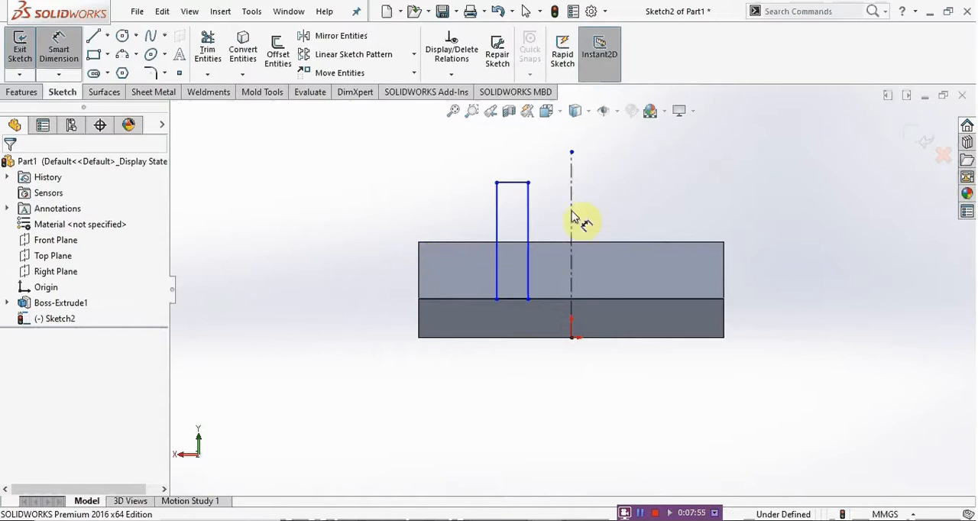
click(528, 226)
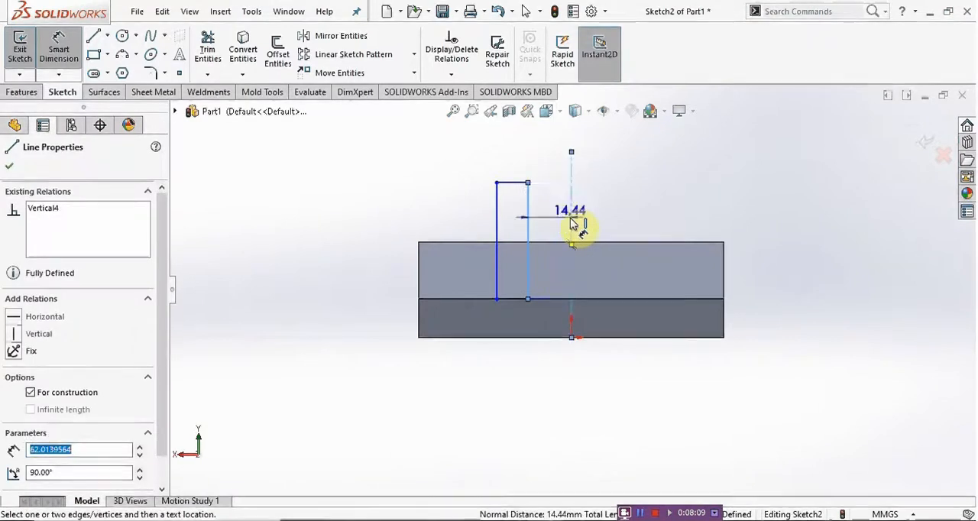
click(394, 520)
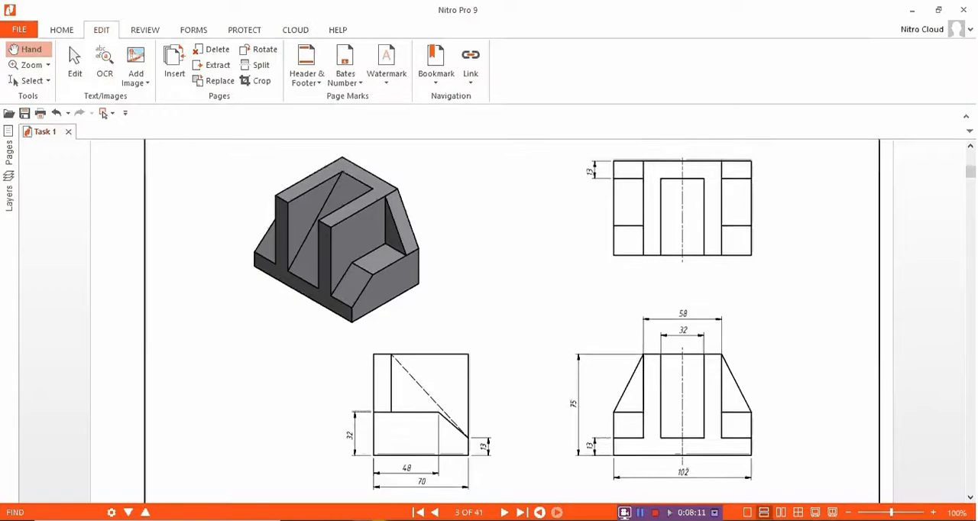
click(389, 520)
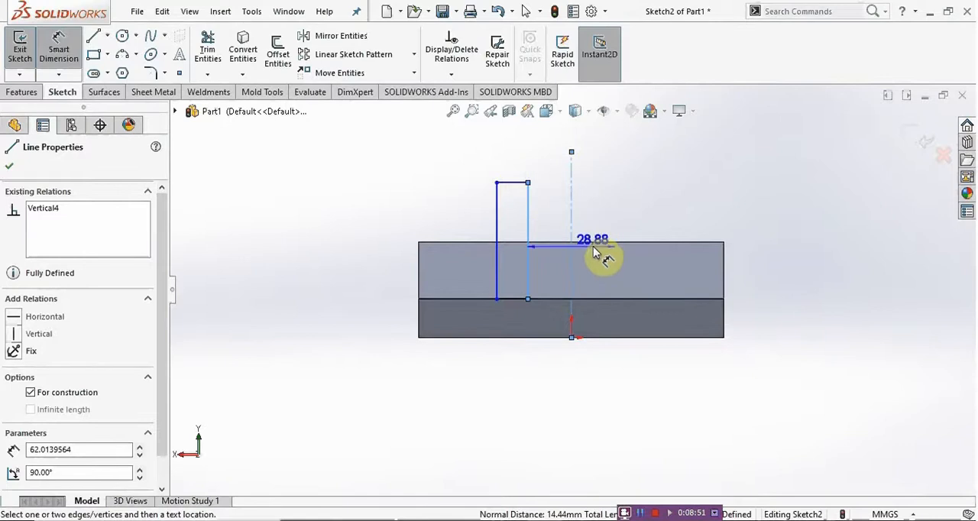
scroll(596, 243, up, 1)
scroll(603, 174, down, 1)
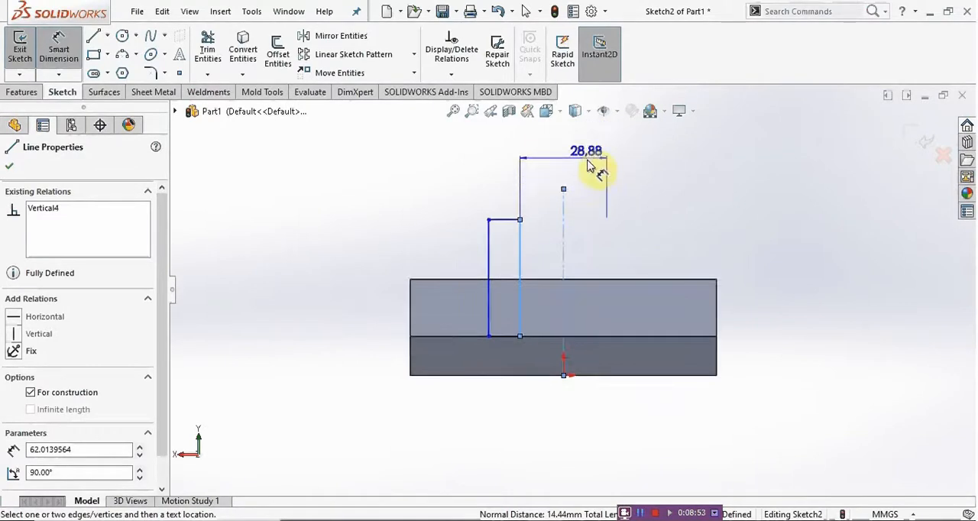
click(597, 171)
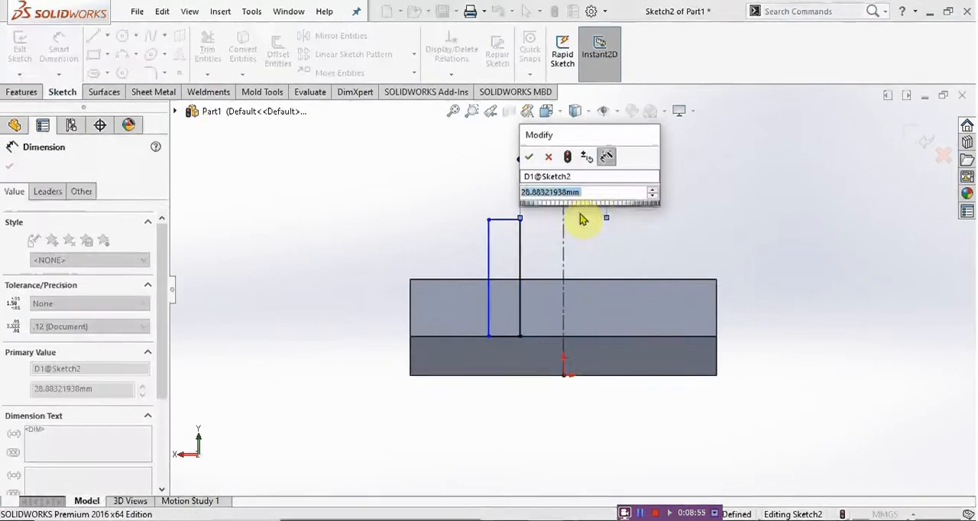
key(alt+Tab)
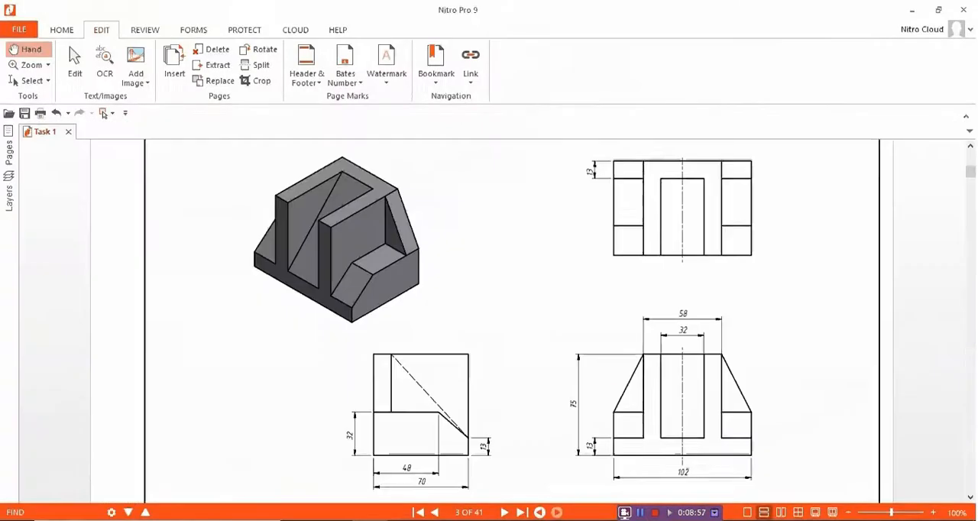
key(alt+Tab)
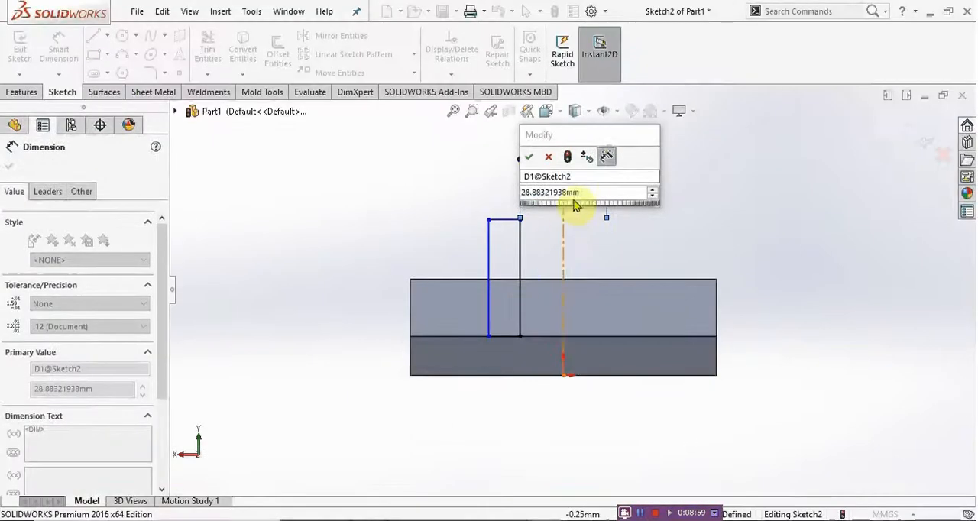
text(32)
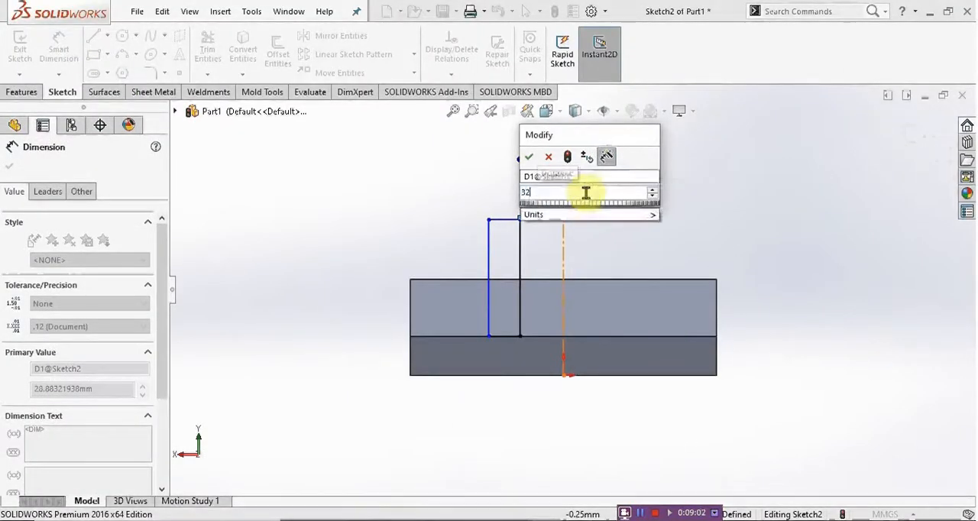
key(Return)
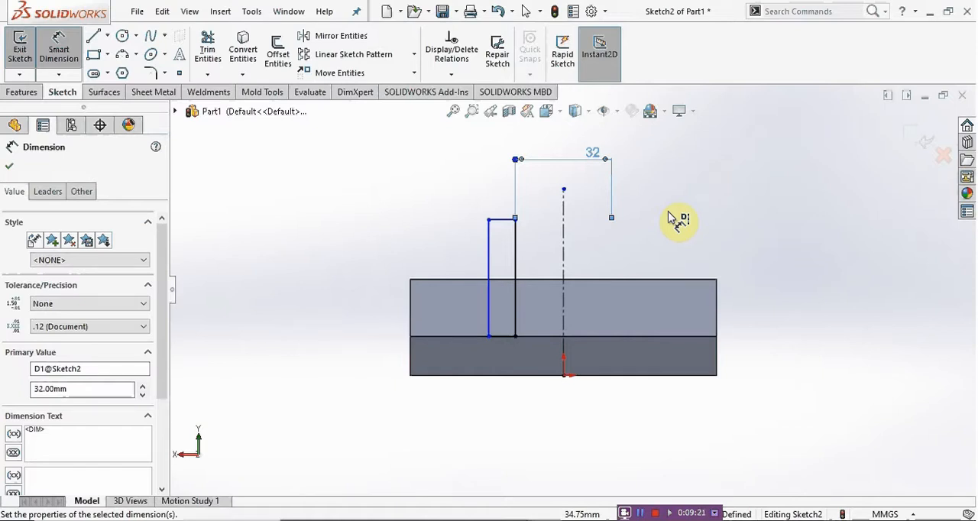
Step: Dimension the rectangle's outer vertical side as a doubled distance about the centerline and set it to 58 mm
click(493, 258)
scroll(544, 245, up, 3)
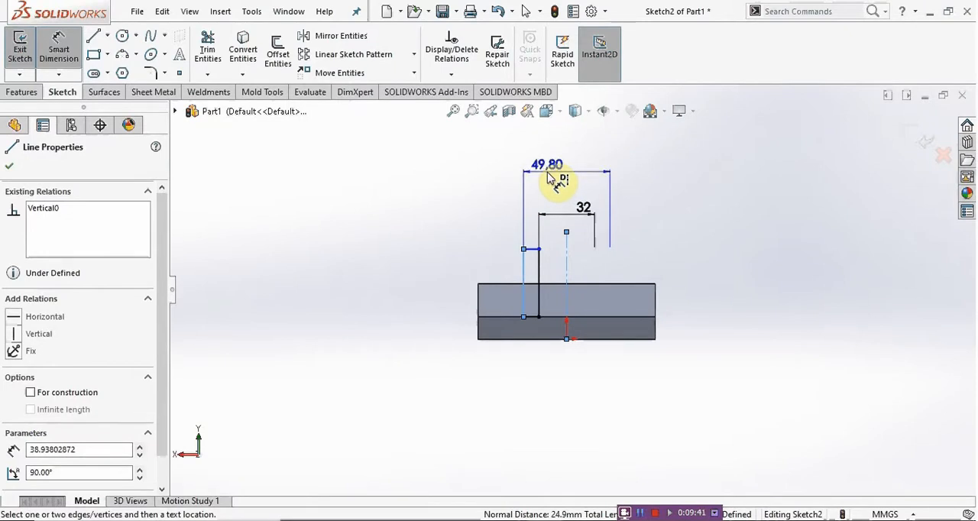
click(571, 191)
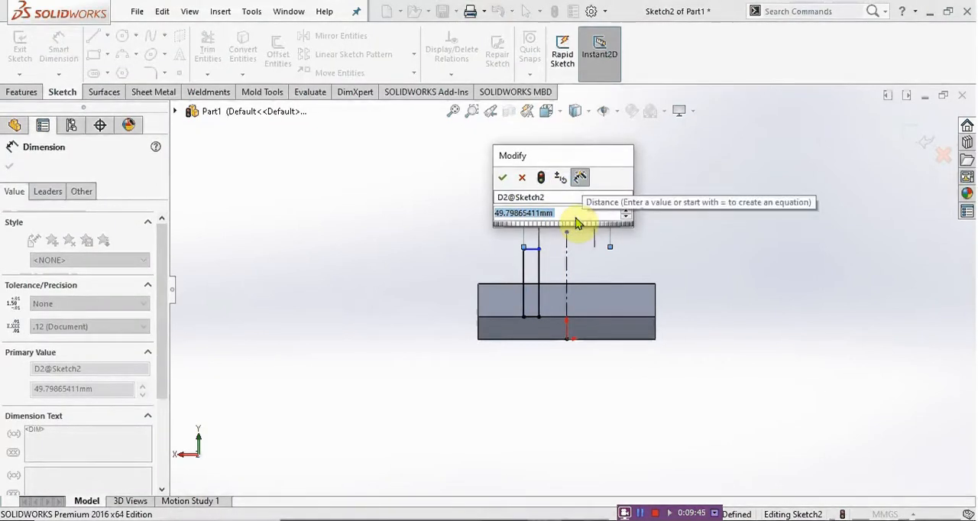
text(50)
key(Return)
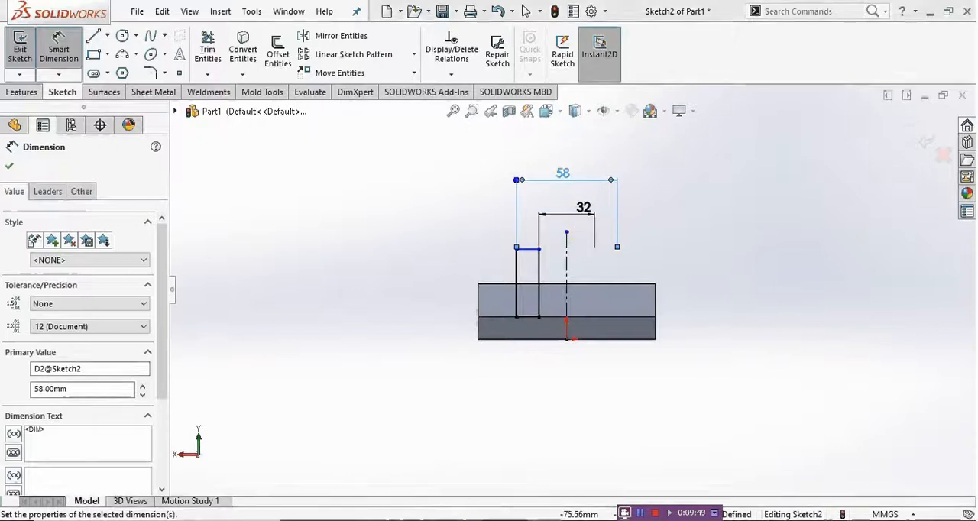
Step: Check the overall height in the Task 1 drawing and dimension the rectangle's top line from the block's bottom edge at 75 mm
key(alt+Tab)
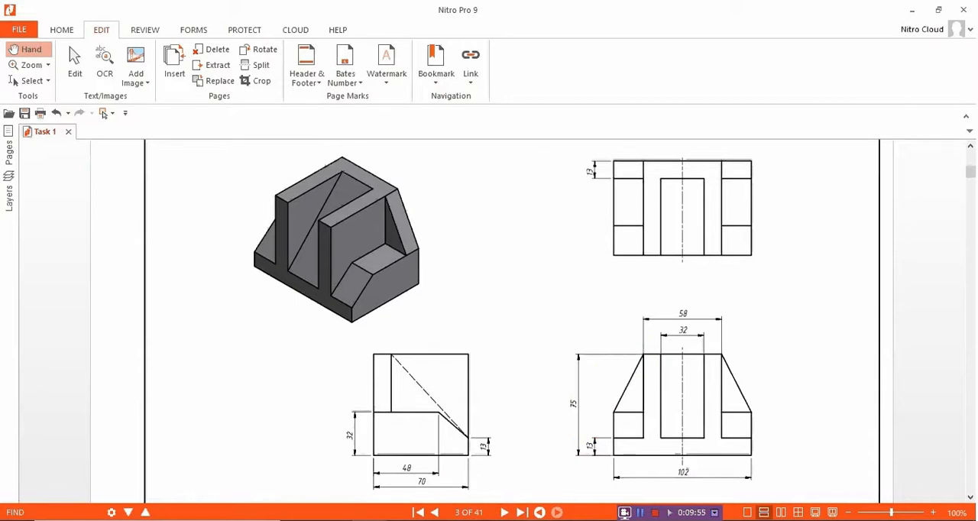
key(alt+Tab)
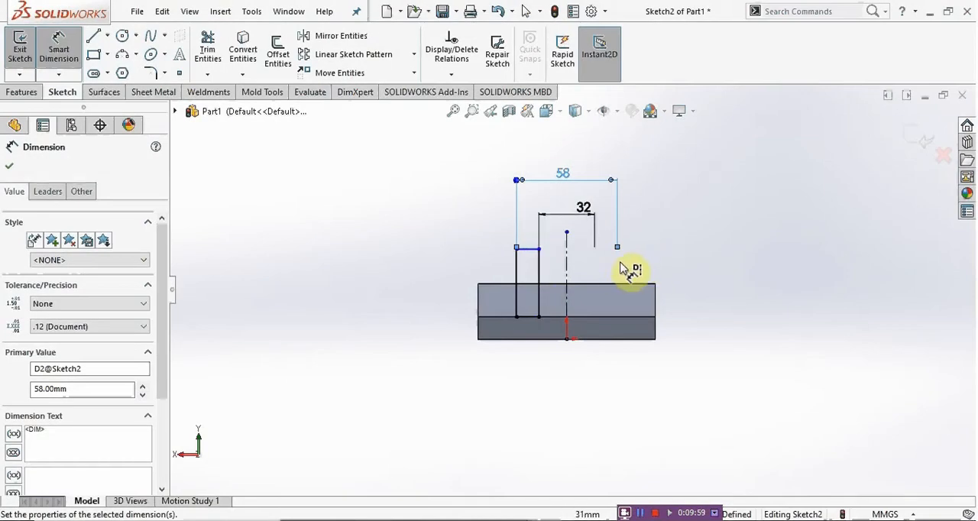
scroll(629, 271, down, 2)
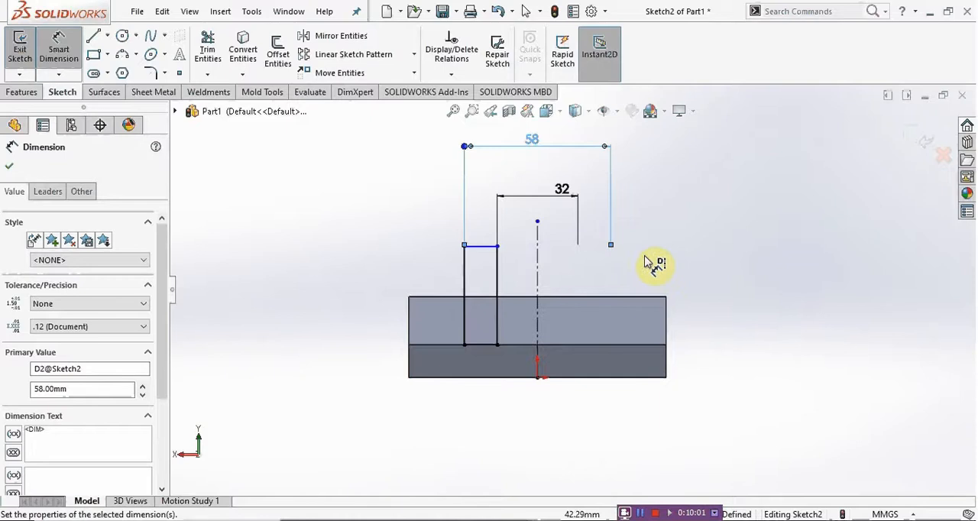
click(492, 249)
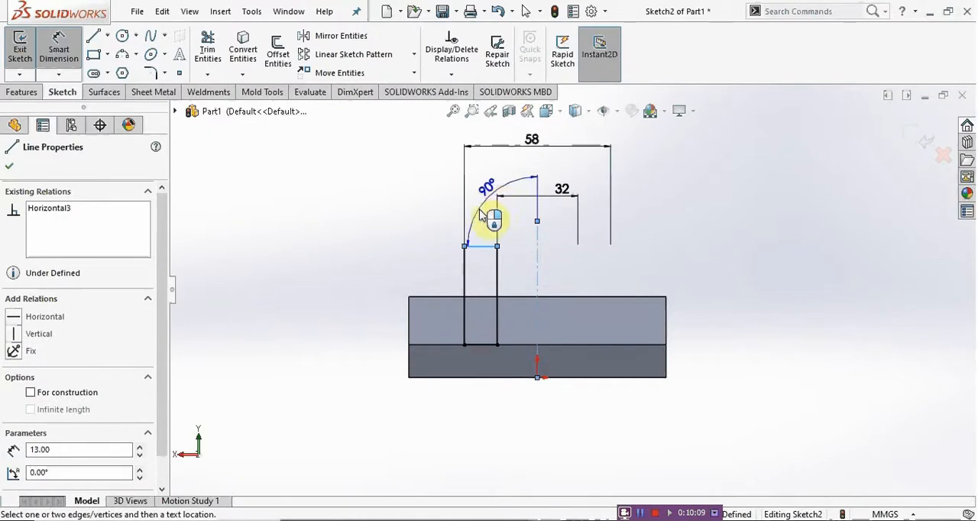
click(458, 380)
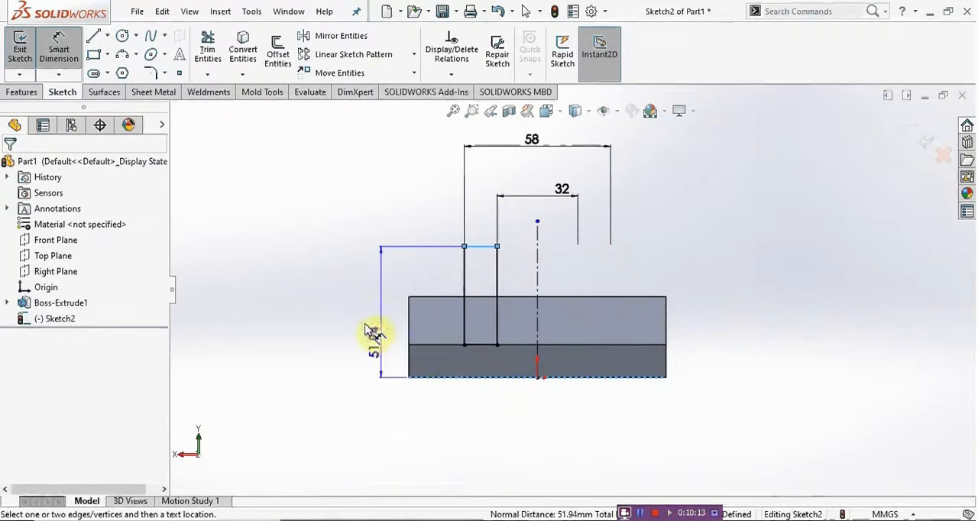
click(343, 310)
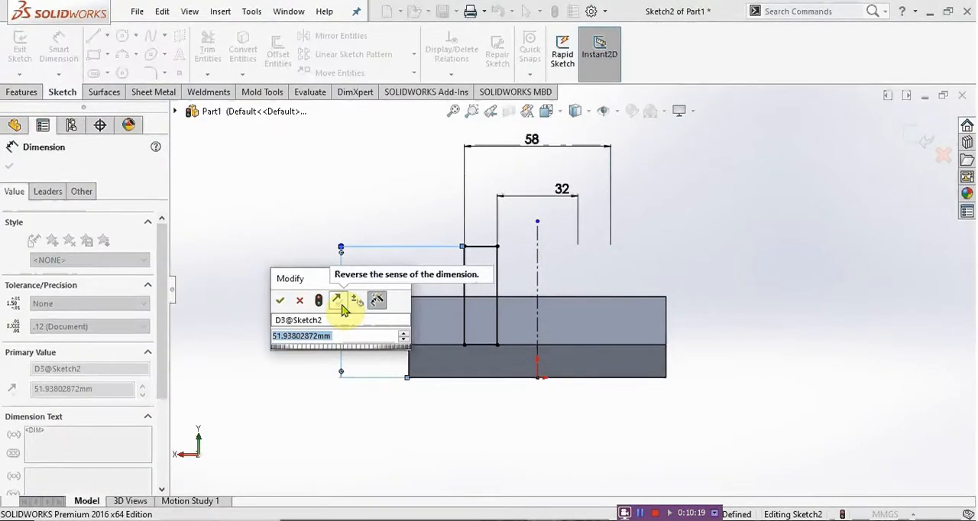
mouse_move(369, 519)
mouse_move(378, 483)
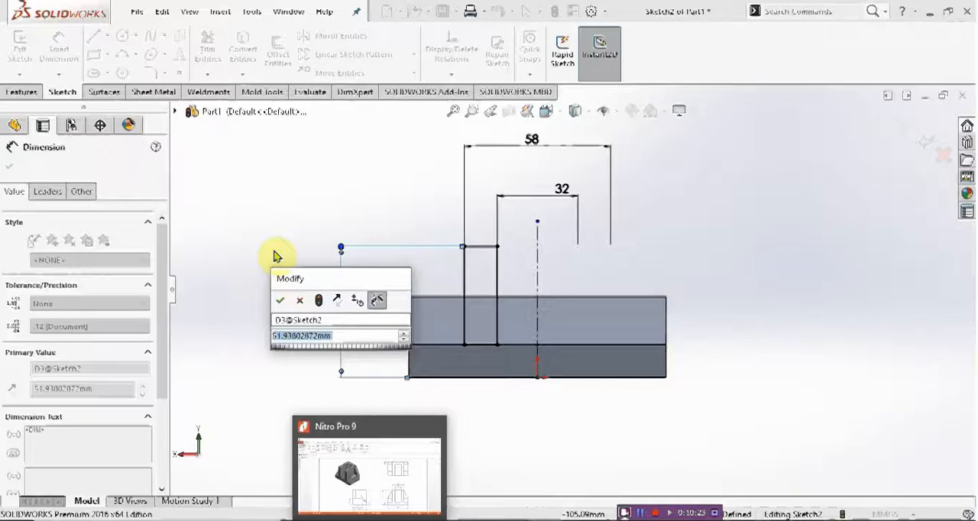
text(75)
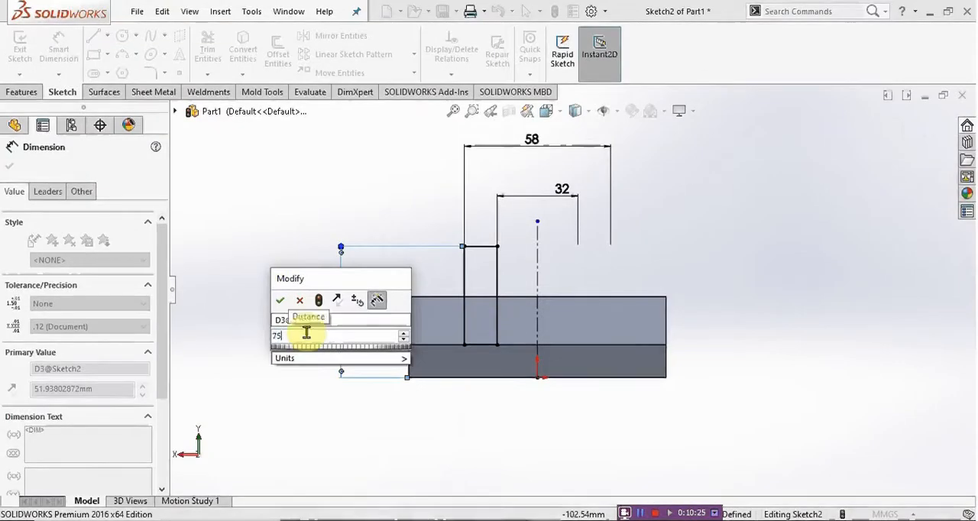
key(Return)
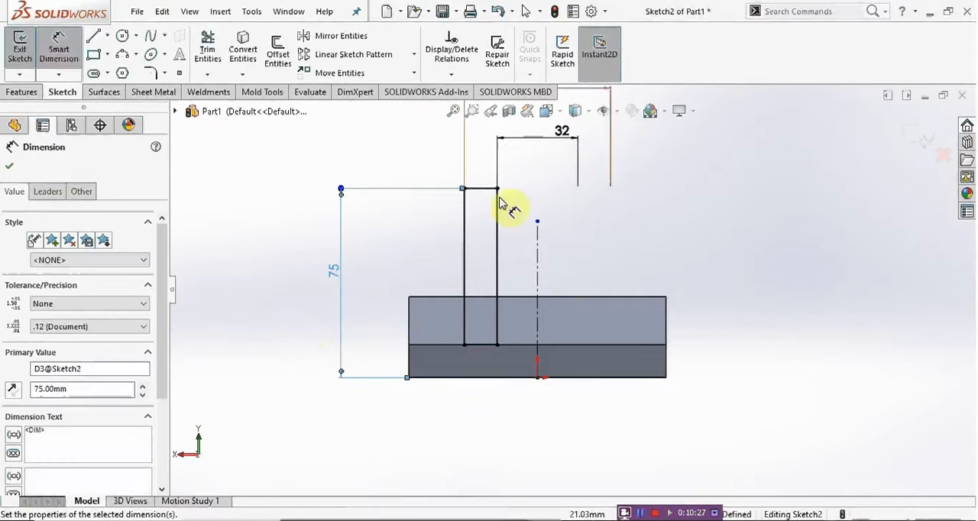
Step: Mirror the four lines of the wall rectangle about the vertical centerline, keeping the original
click(349, 37)
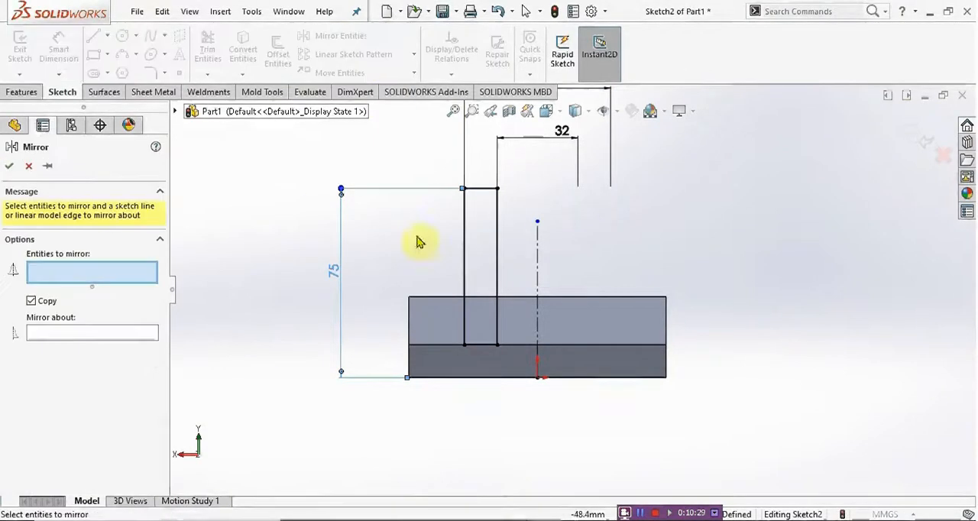
mouse_move(518, 168)
mouse_down()
mouse_move(465, 338)
mouse_move(447, 354)
mouse_up()
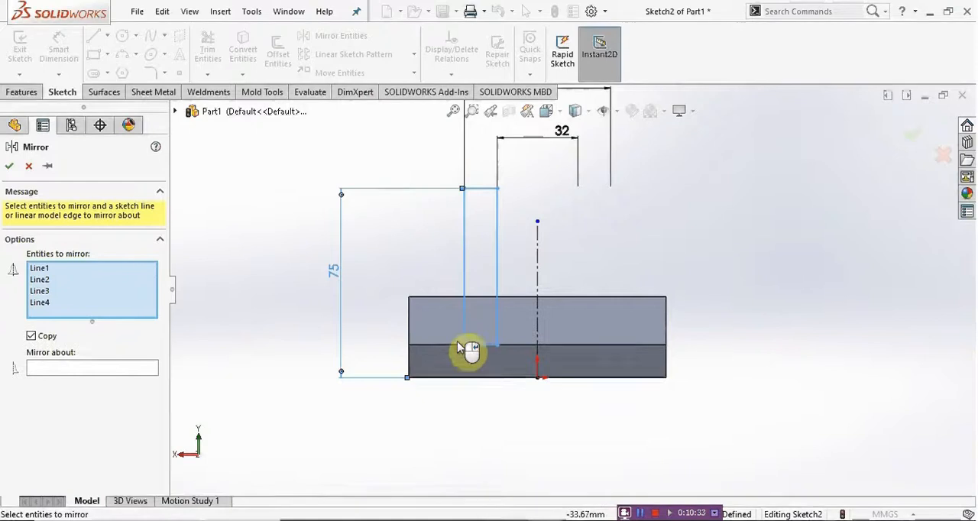
click(89, 372)
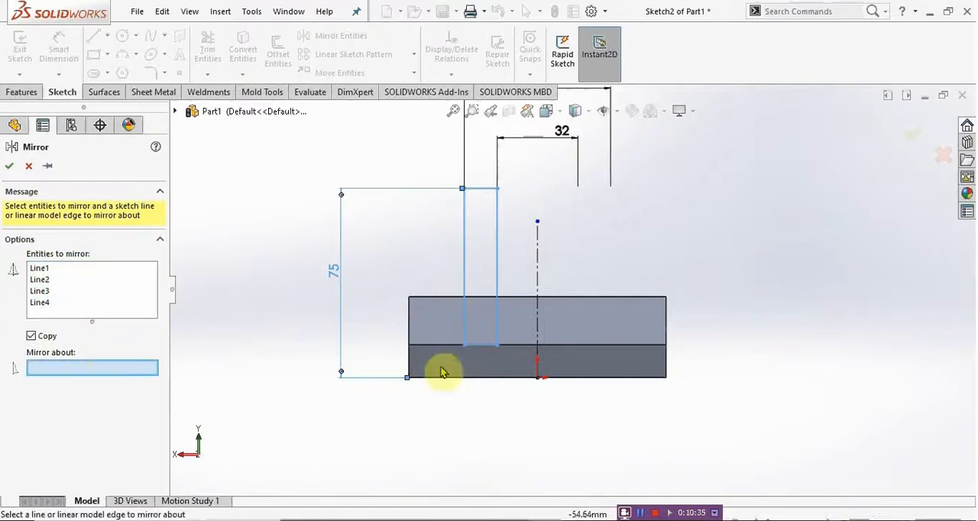
click(538, 258)
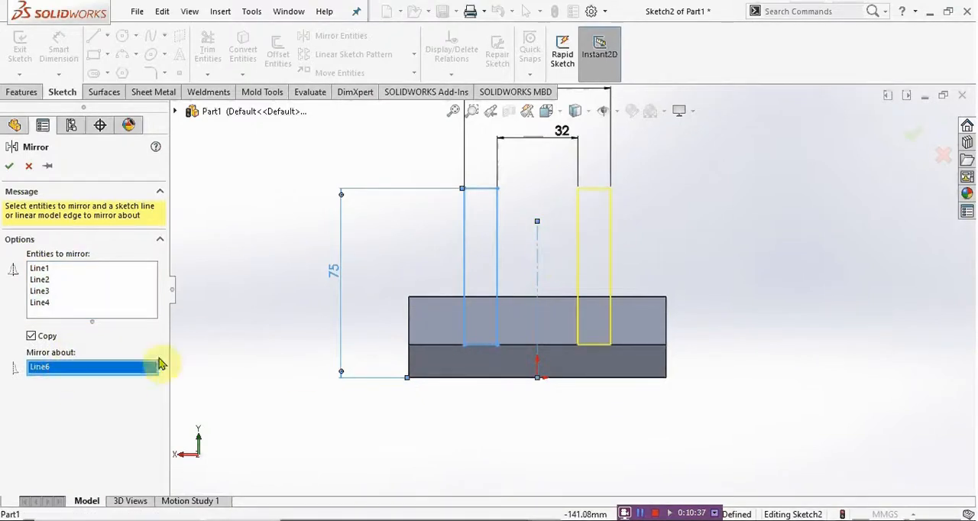
click(9, 166)
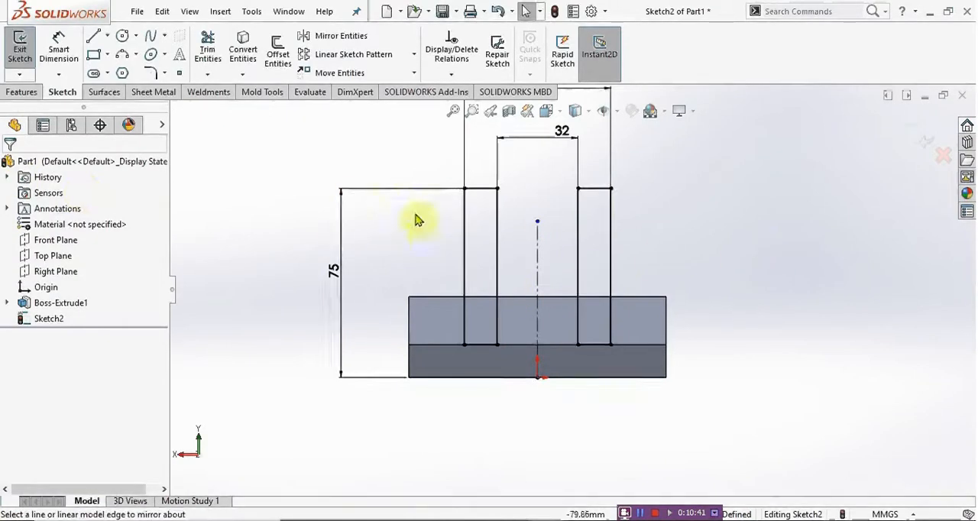
Step: Set up a boss extrusion of both wall rectangles with the Up To Surface end condition, ending at the block's back face
mouse_move(502, 236)
middle_down()
mouse_move(470, 290)
mouse_move(353, 287)
middle_up()
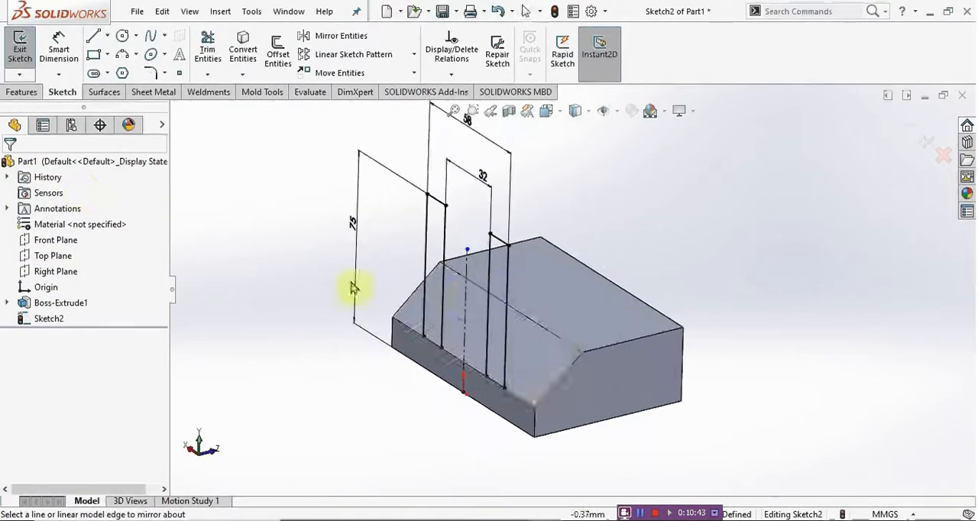
click(22, 91)
click(26, 49)
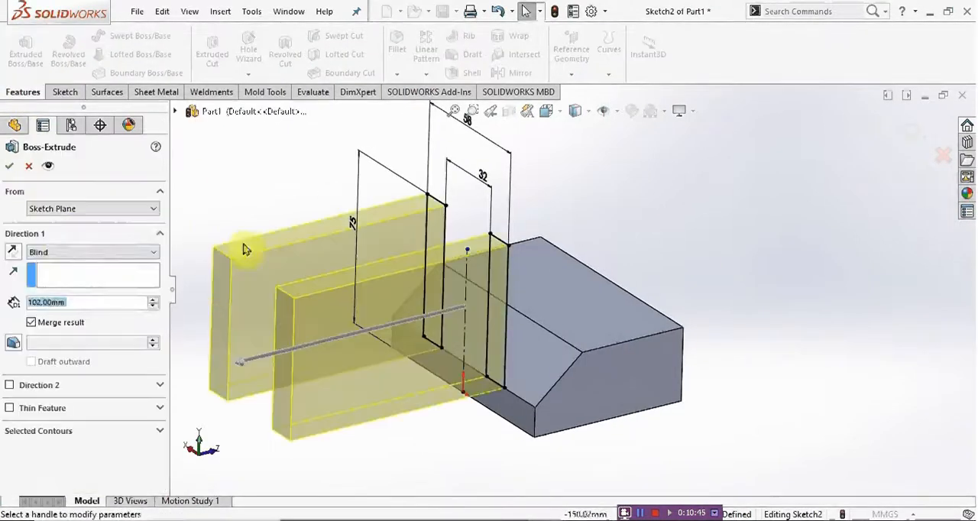
click(69, 252)
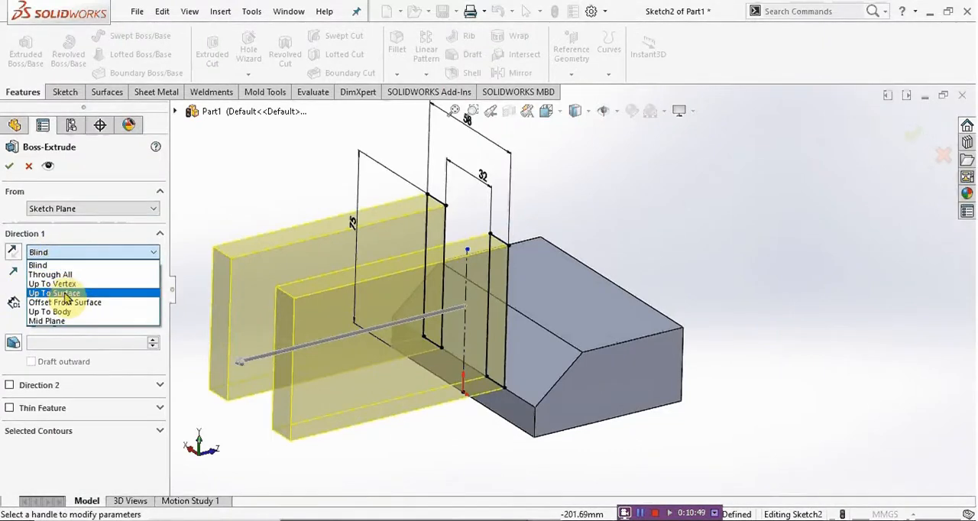
click(66, 293)
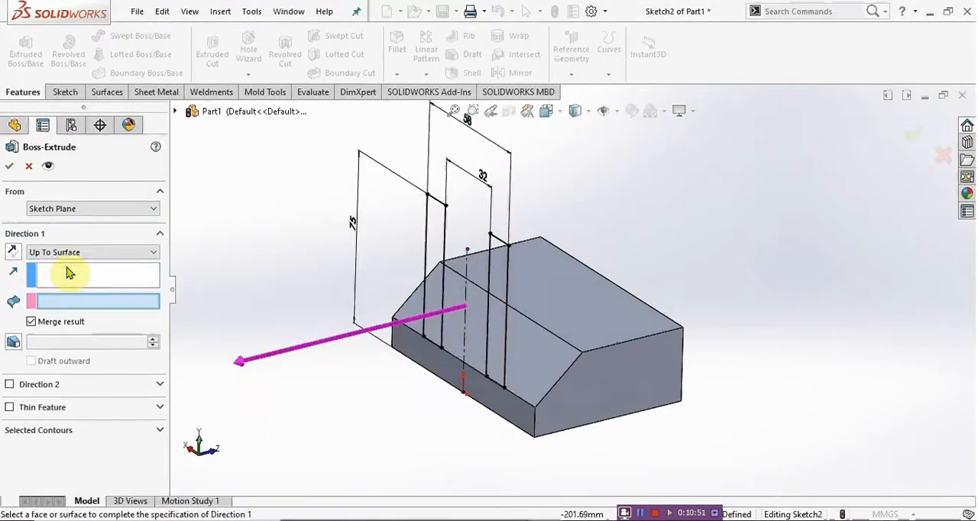
mouse_move(634, 372)
middle_down()
mouse_move(649, 301)
mouse_move(583, 354)
mouse_move(631, 335)
mouse_move(498, 301)
mouse_move(542, 252)
mouse_move(571, 262)
mouse_move(564, 319)
middle_up()
click(631, 335)
Step: Try the Through All end condition for the walls and return to Up To Surface at the block's back face
click(77, 253)
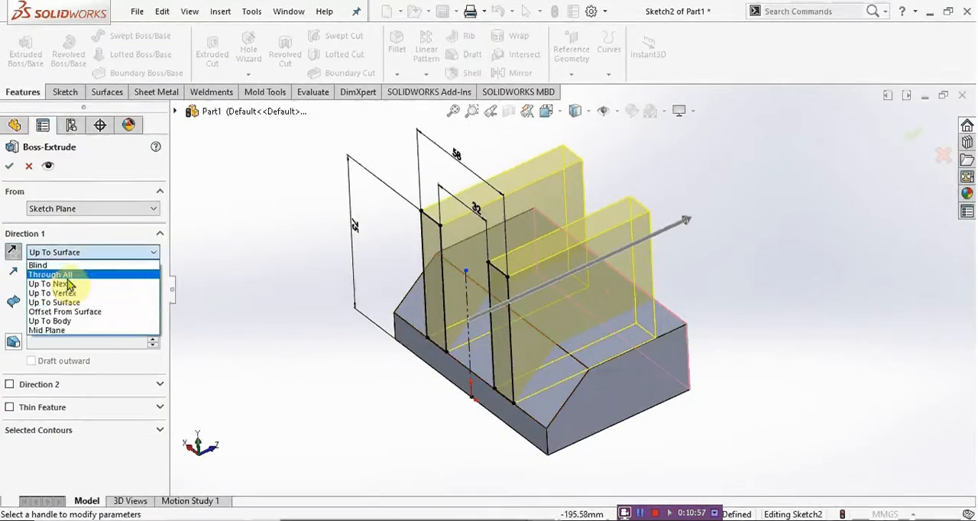
click(68, 277)
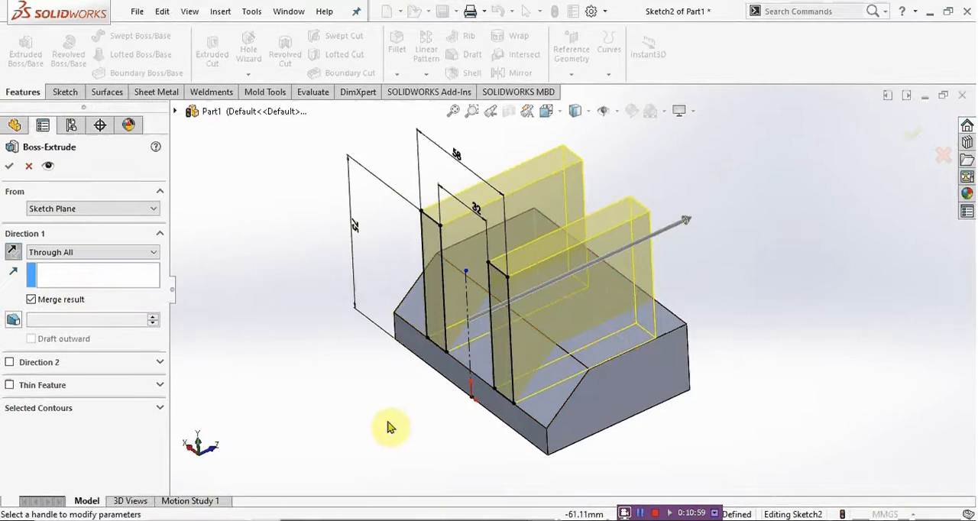
click(81, 252)
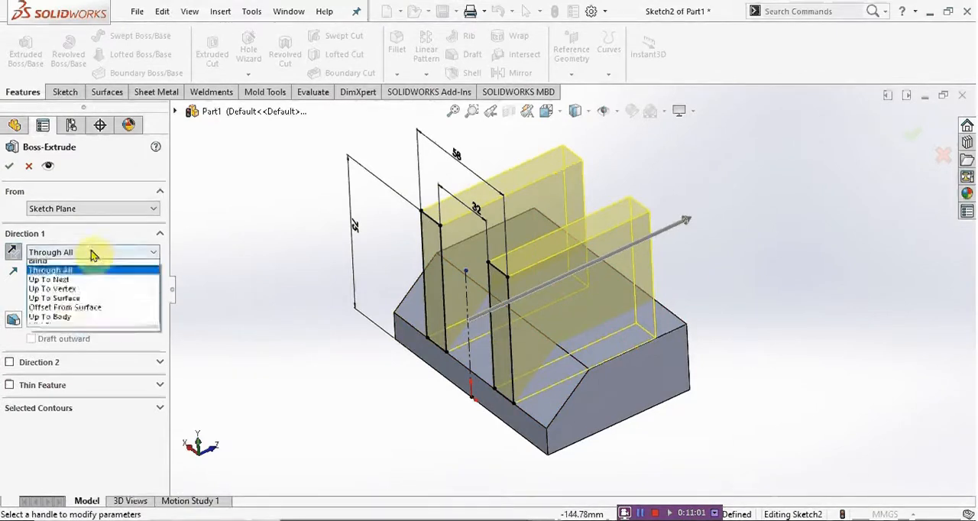
click(79, 306)
middle_drag(535, 312, 632, 356)
click(632, 356)
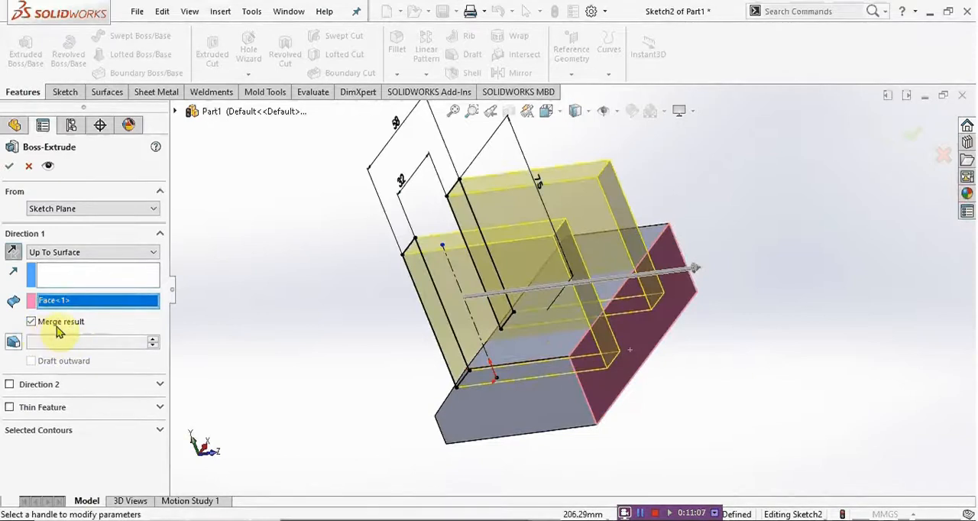
Step: Turn off Merge result and complete the wall extrusion
middle_drag(500, 371, 659, 350)
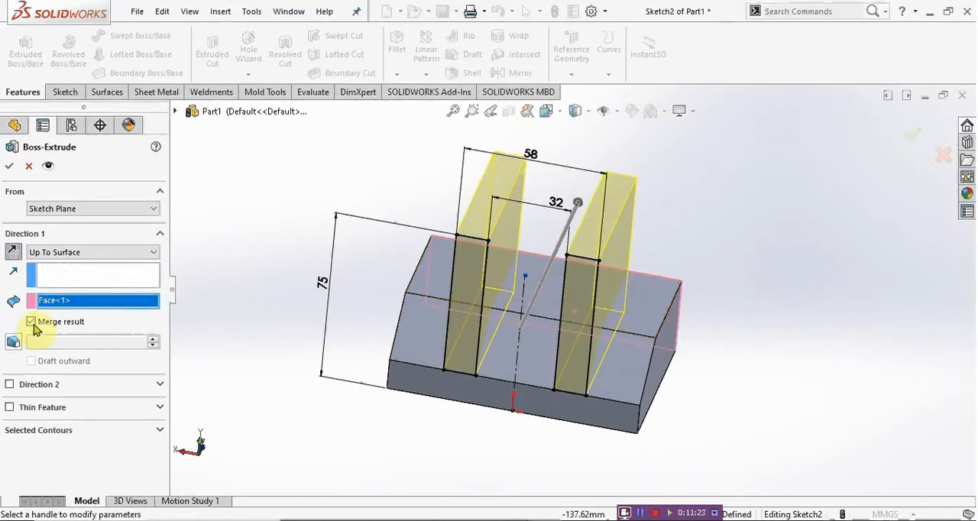
click(10, 166)
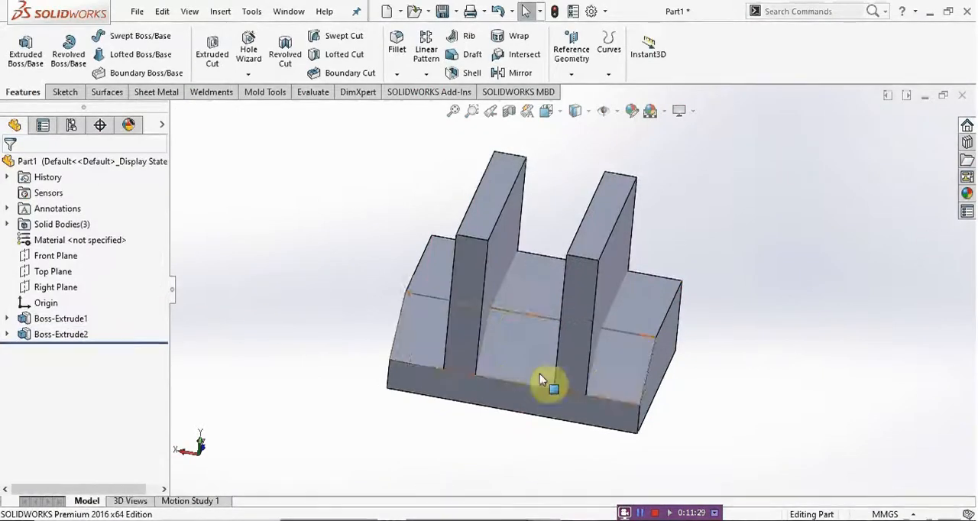
Step: Select a wall's inner face and the block's sloped face to examine how the unmerged bodies meet
click(533, 269)
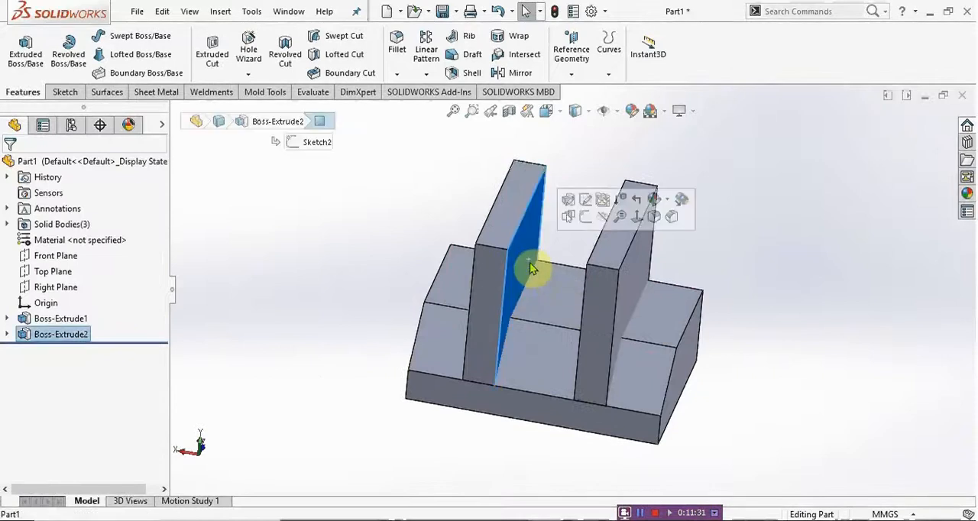
middle_drag(538, 276, 518, 296)
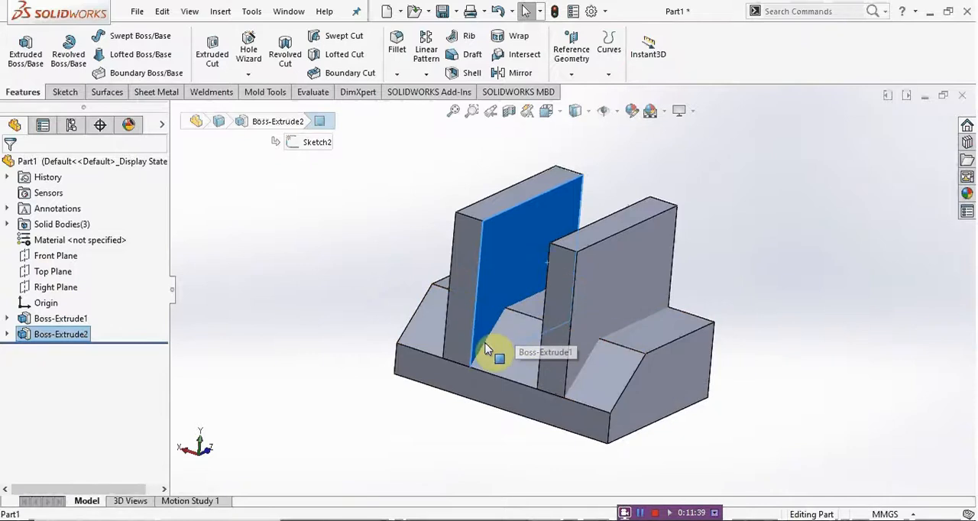
click(334, 268)
click(511, 252)
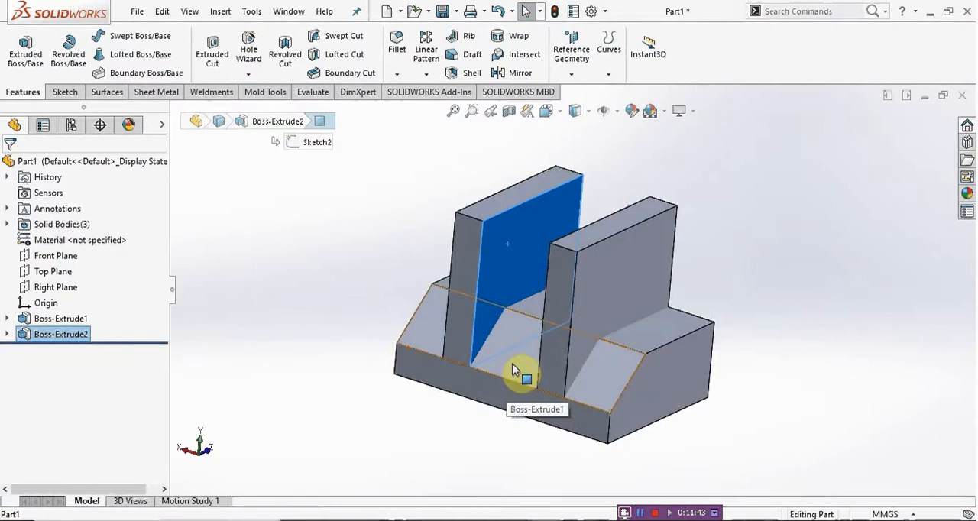
click(514, 370)
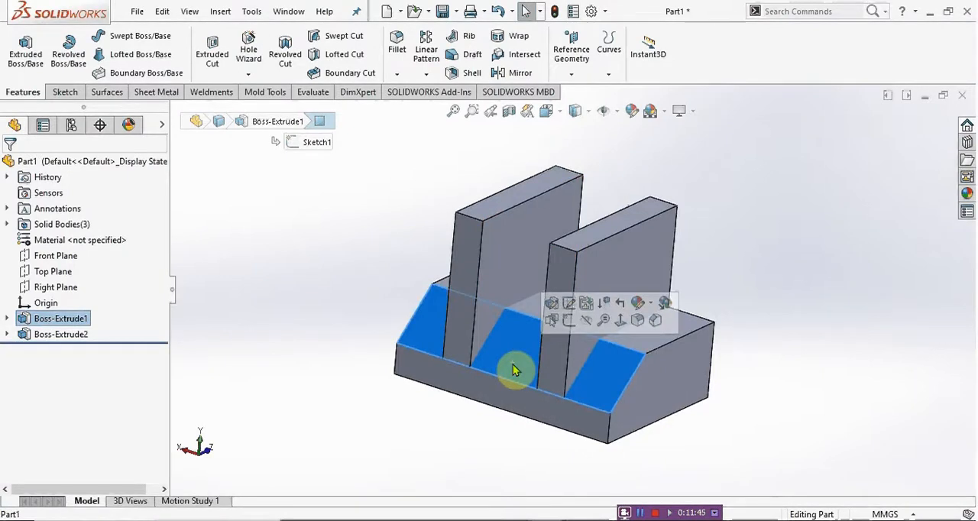
click(184, 342)
Step: Edit the wall extrusion to turn Merge result back on, joining the walls to the base block
click(54, 337)
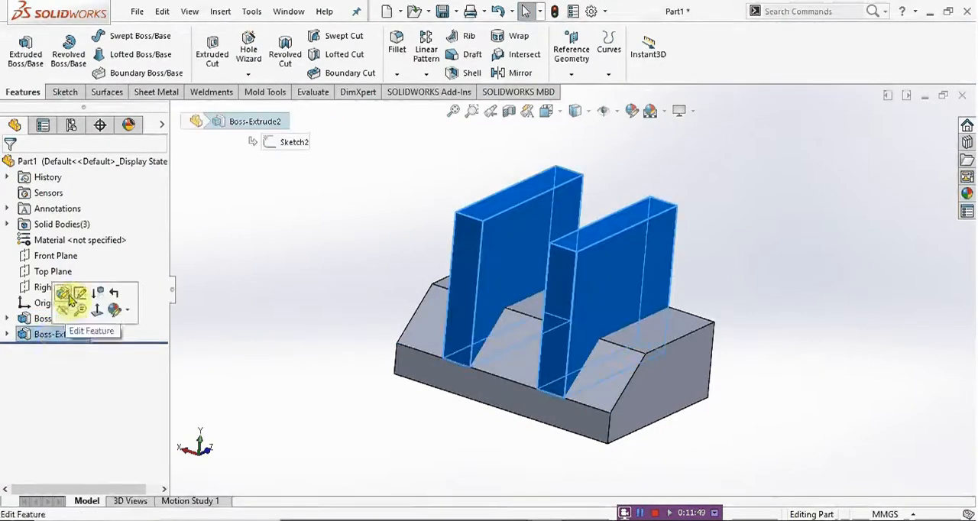
click(65, 295)
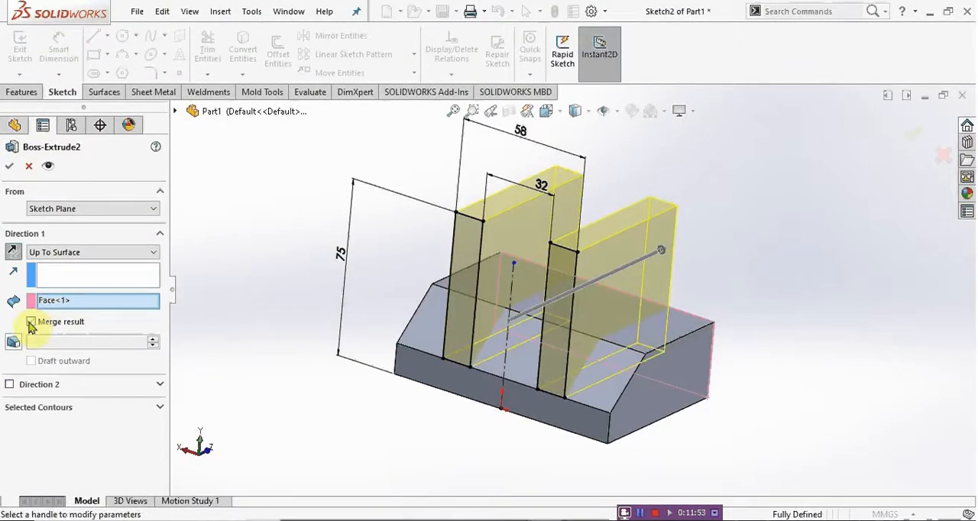
click(8, 170)
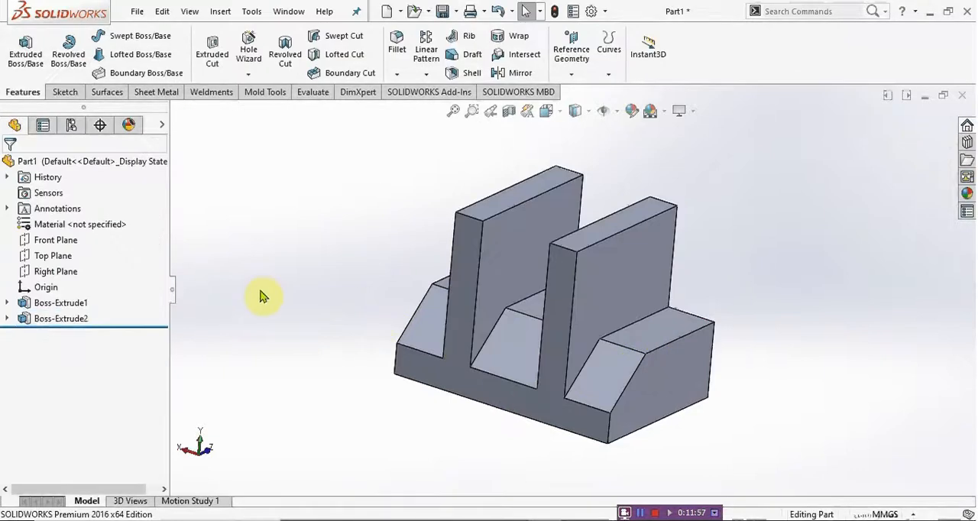
Step: Select the wall's inner face and the sloped face between the walls to check the merged solid's faces
click(516, 258)
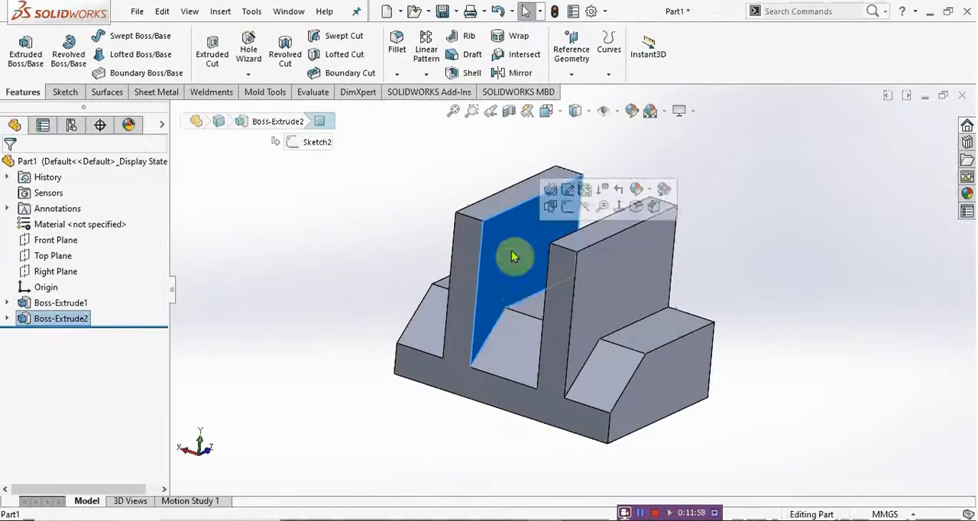
click(513, 341)
click(769, 313)
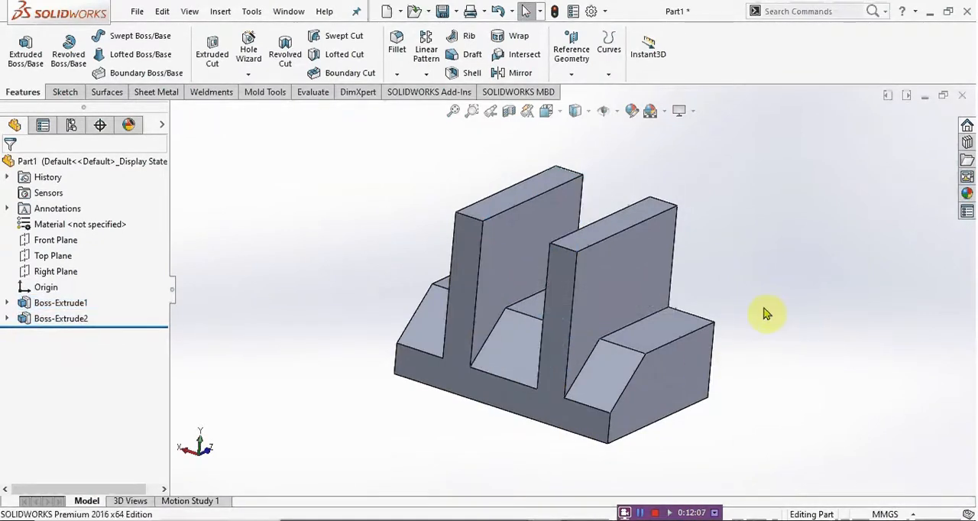
Step: Check the back plate in the Task 1 drawing in Nitro Pro and start a sketch on the block's back face in SOLIDWORKS
middle_drag(518, 268, 535, 283)
click(366, 510)
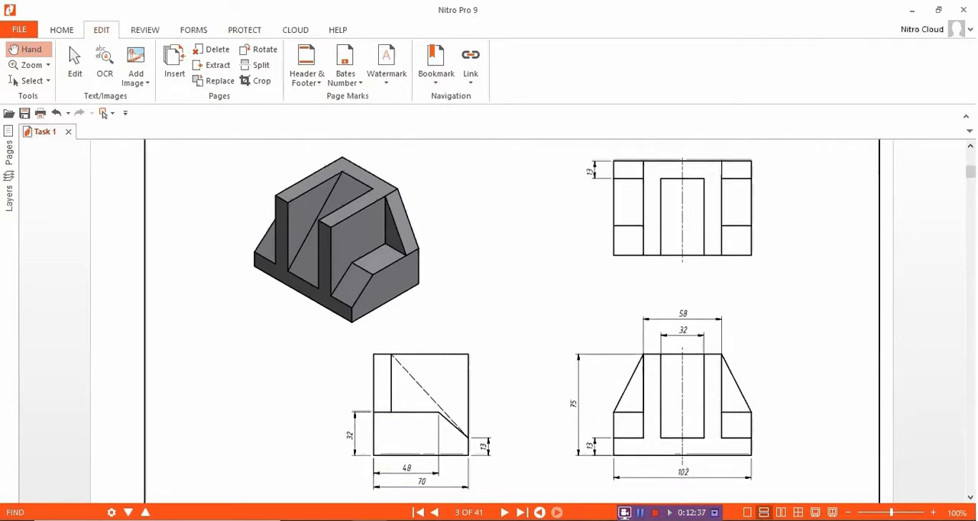
mouse_move(366, 520)
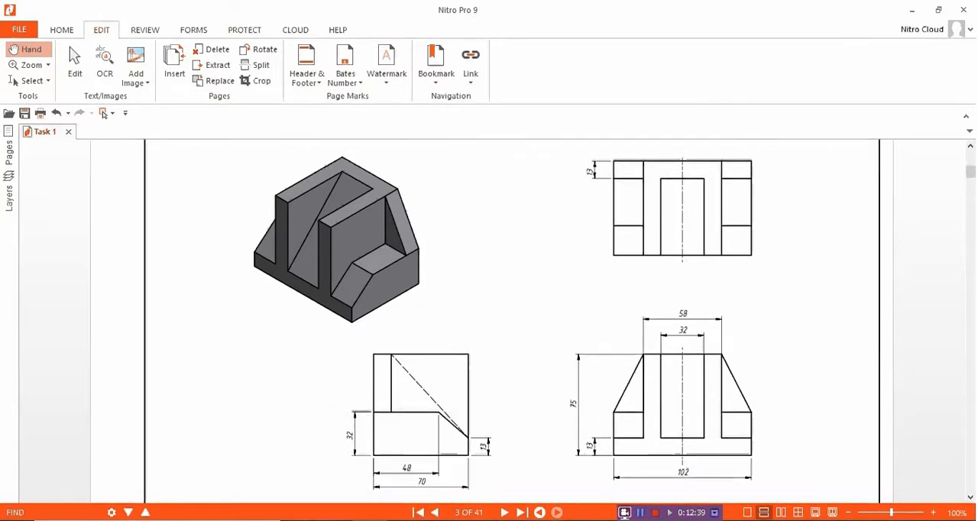
mouse_move(562, 520)
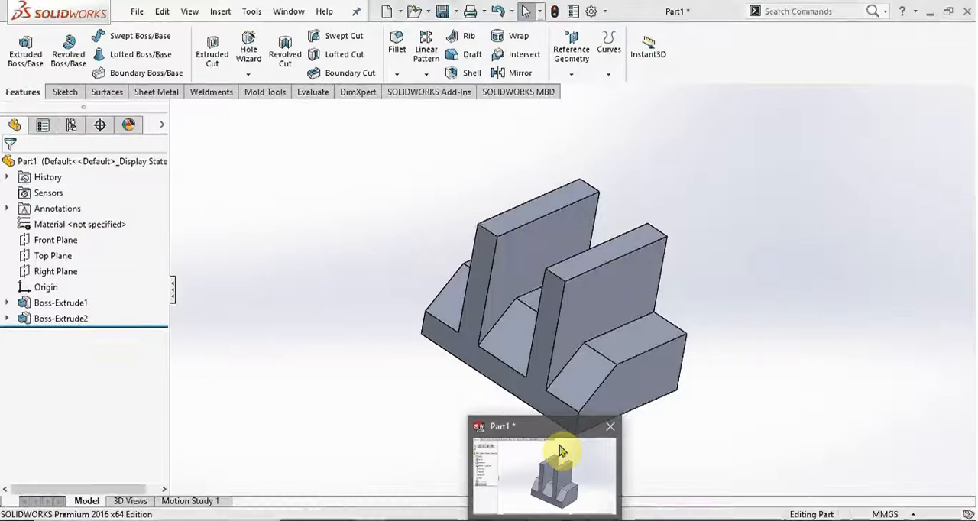
click(562, 451)
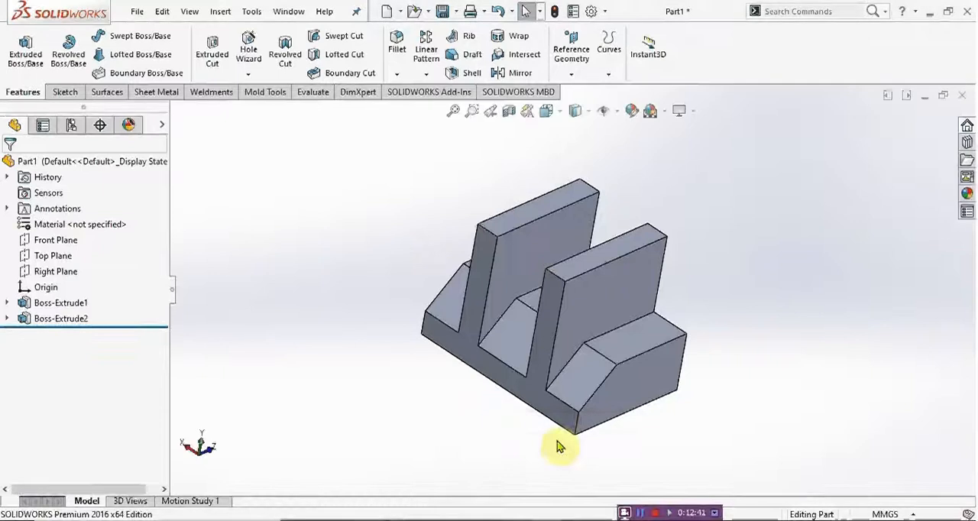
mouse_move(605, 286)
middle_down()
mouse_move(627, 253)
mouse_move(541, 220)
mouse_move(507, 240)
middle_up()
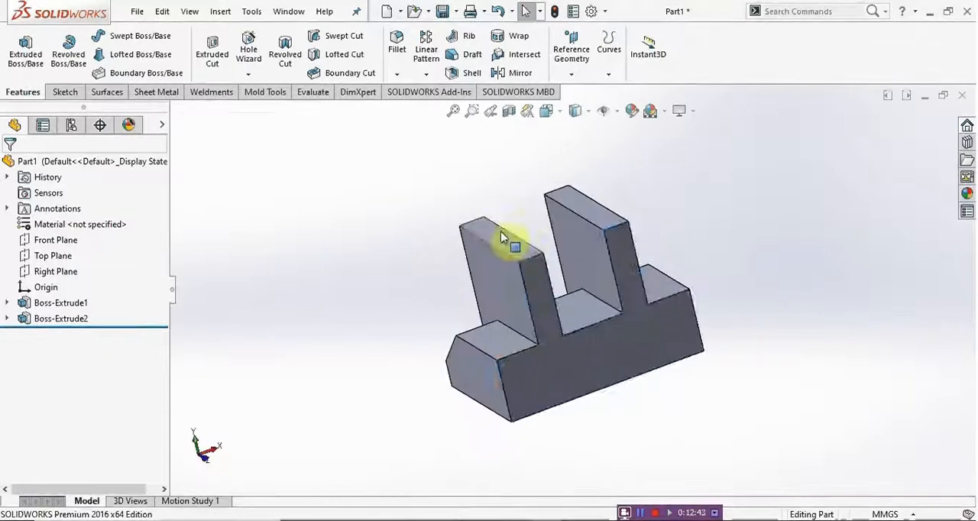
click(604, 360)
click(647, 315)
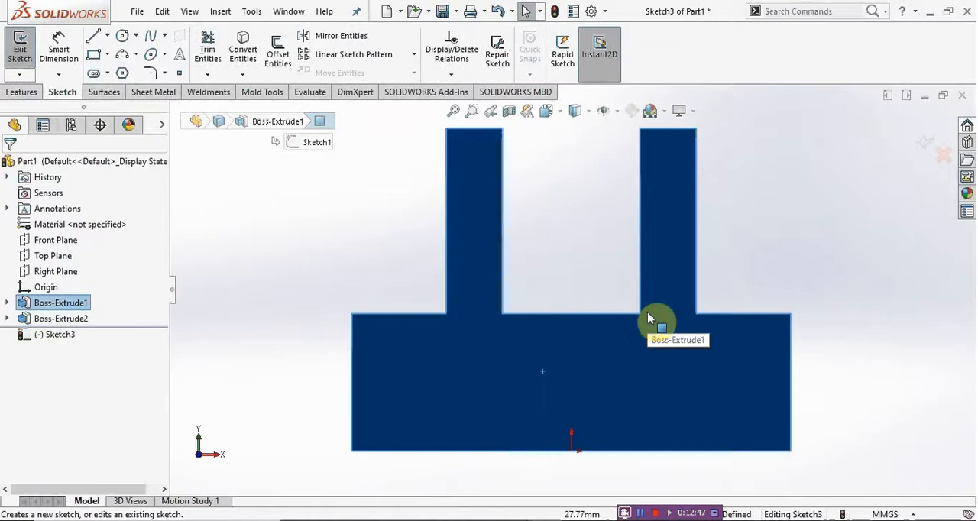
Step: Sketch a closed trapezoid from the block's upper corners to the walls' outer top corners, 58 mm wide at the top and 102 mm at the base
click(94, 38)
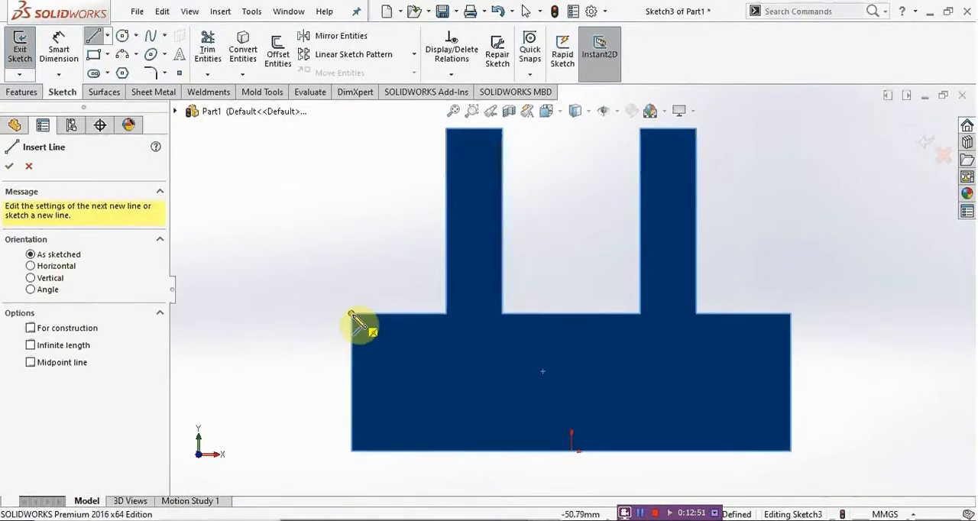
click(351, 314)
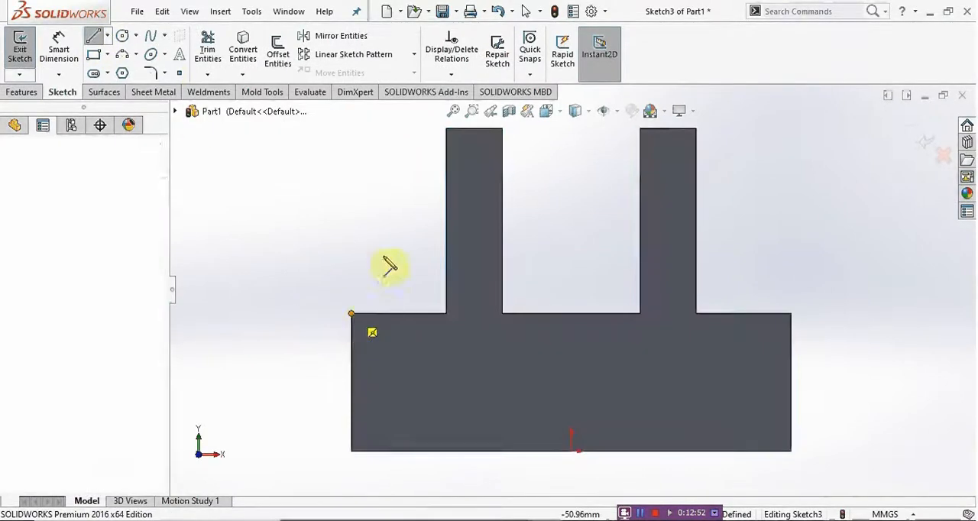
click(446, 129)
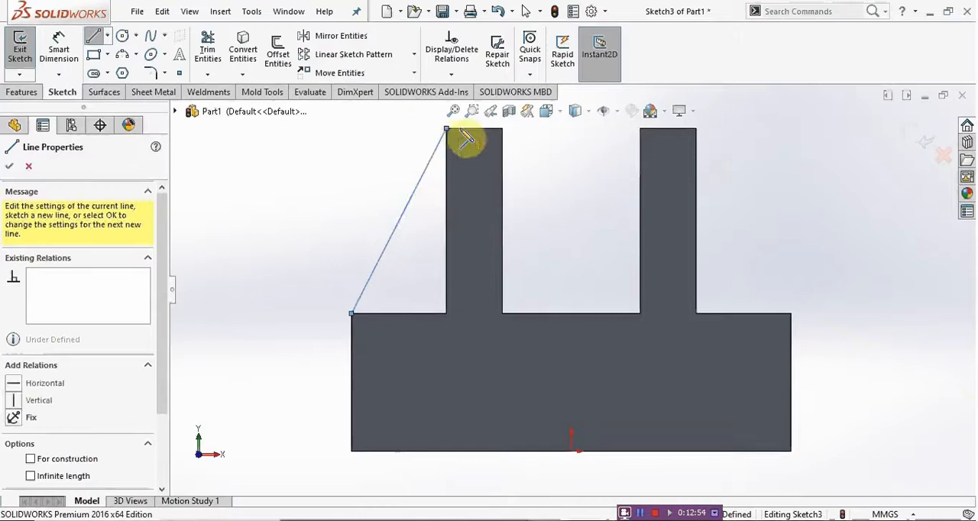
click(696, 129)
click(791, 314)
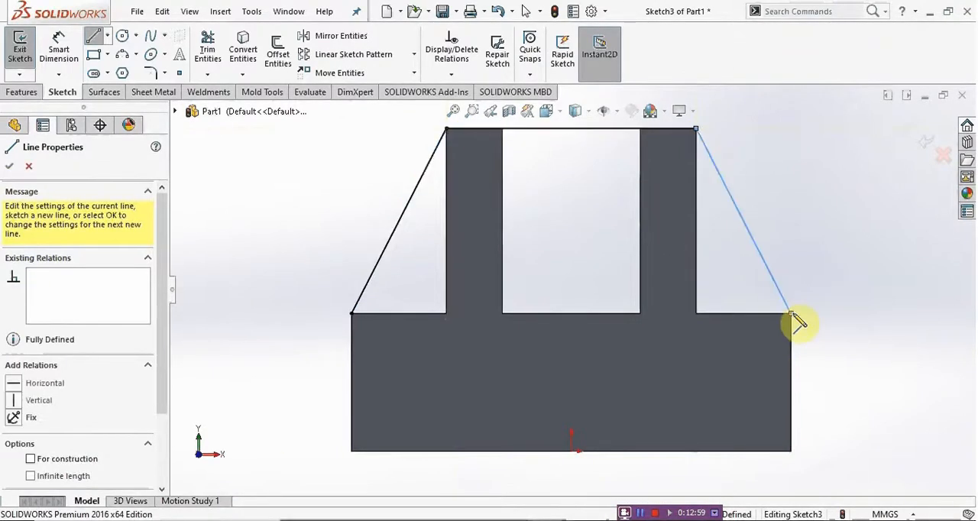
click(352, 315)
Step: Start a boss extrusion of the trapezoid sketch and check the back plate's thickness in the Task 1 drawing in Nitro Pro
middle_drag(516, 336, 581, 391)
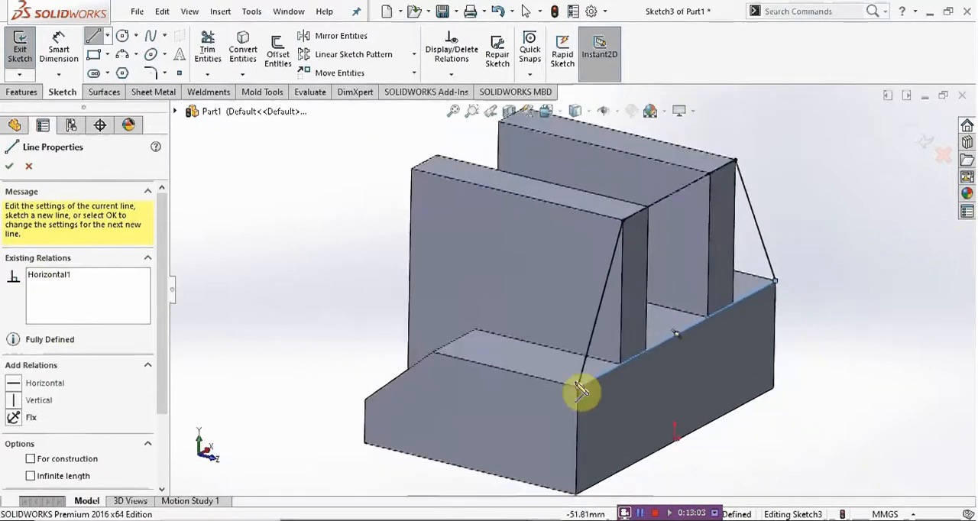
scroll(579, 385, up, 1)
scroll(655, 305, down, 1)
click(21, 92)
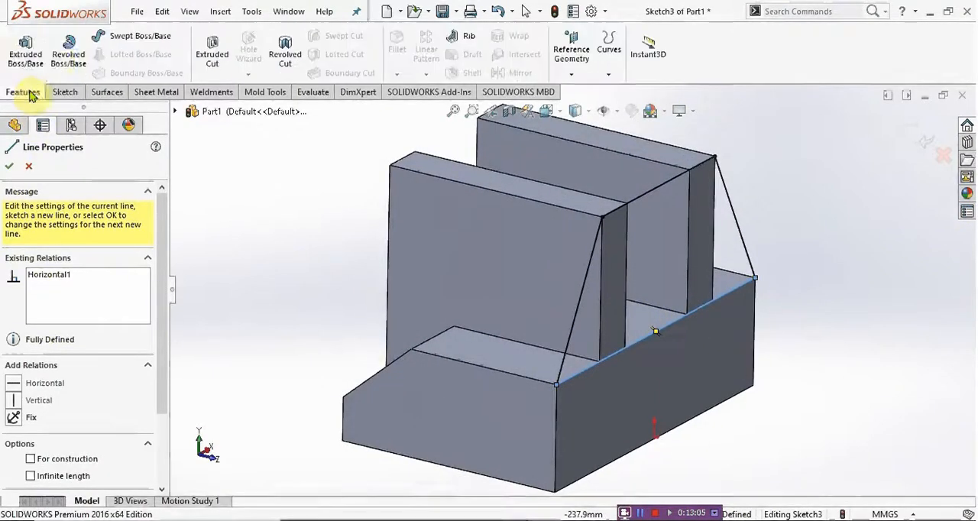
click(25, 52)
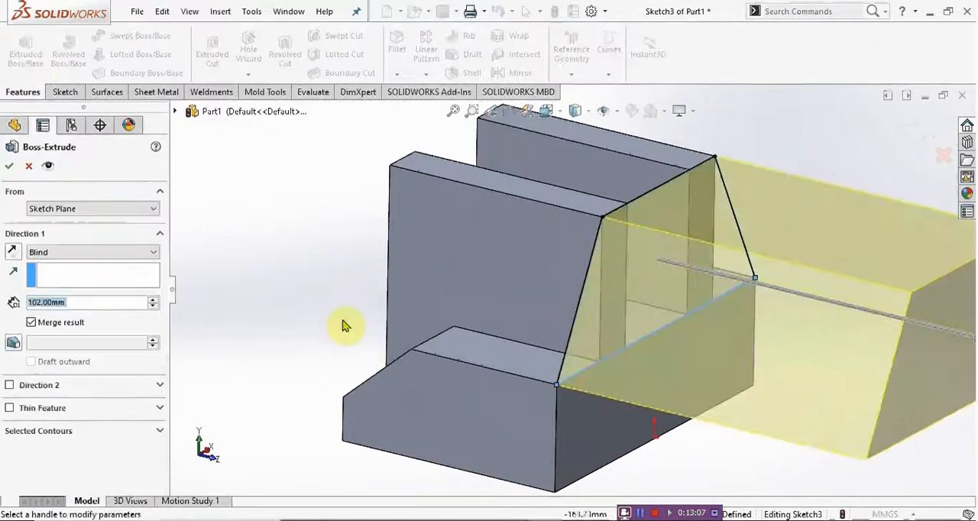
key(alt+Tab)
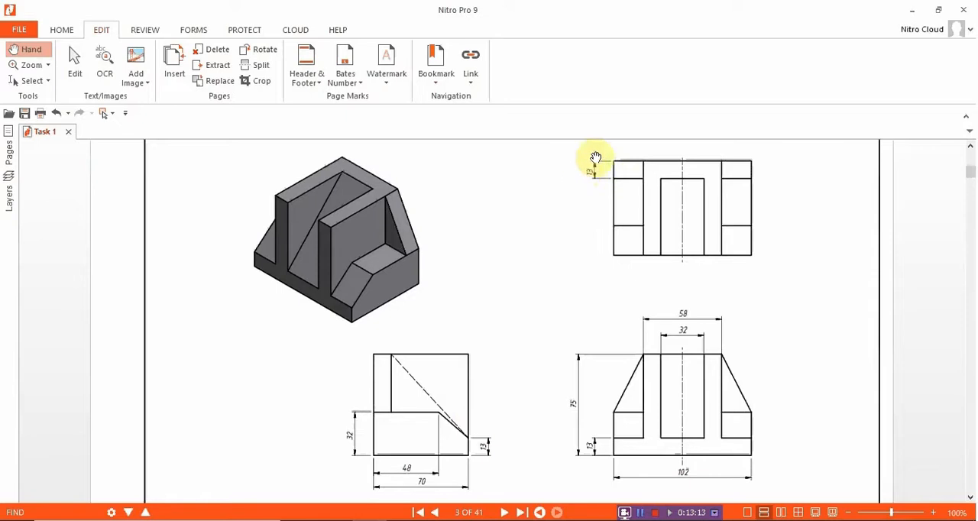
key(alt+Tab)
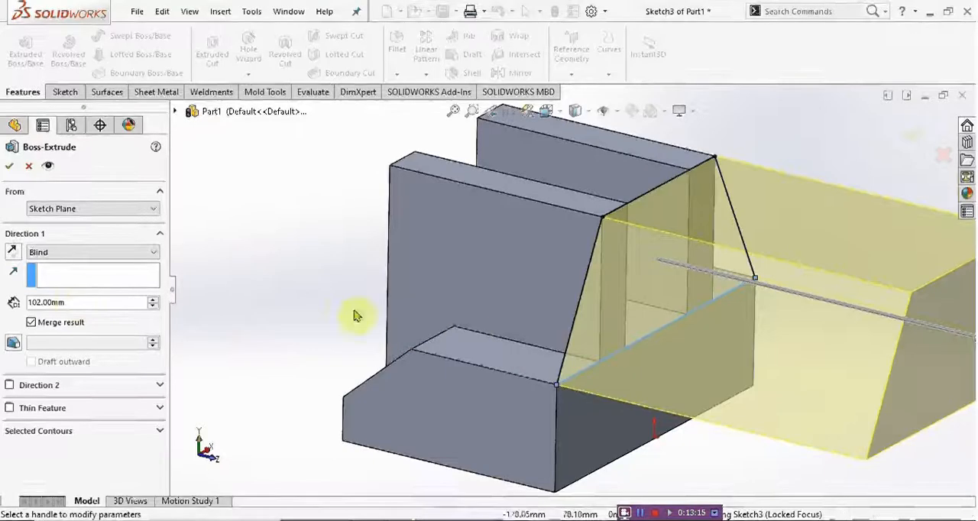
Step: Extrude the trapezoid 13 mm in the reversed direction, into the walls, with Merge result on
click(81, 303)
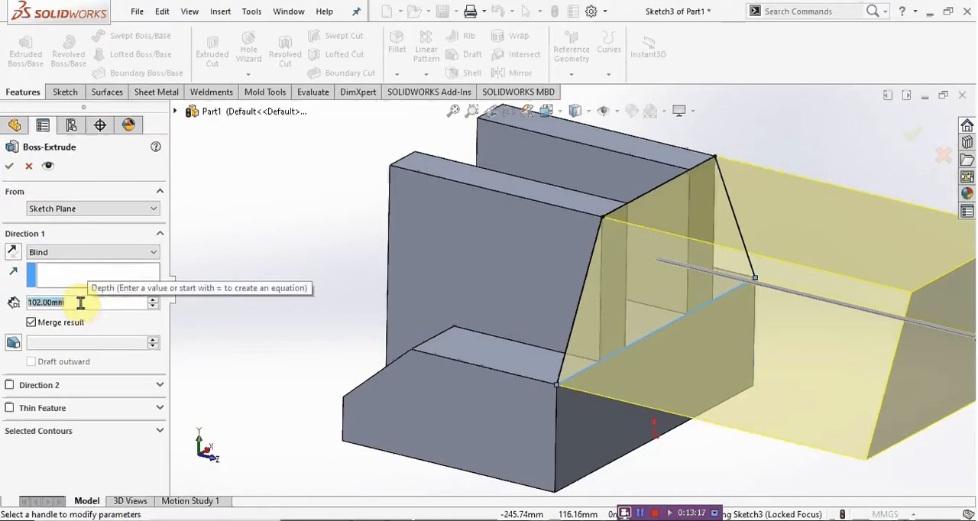
text(13)
key(Return)
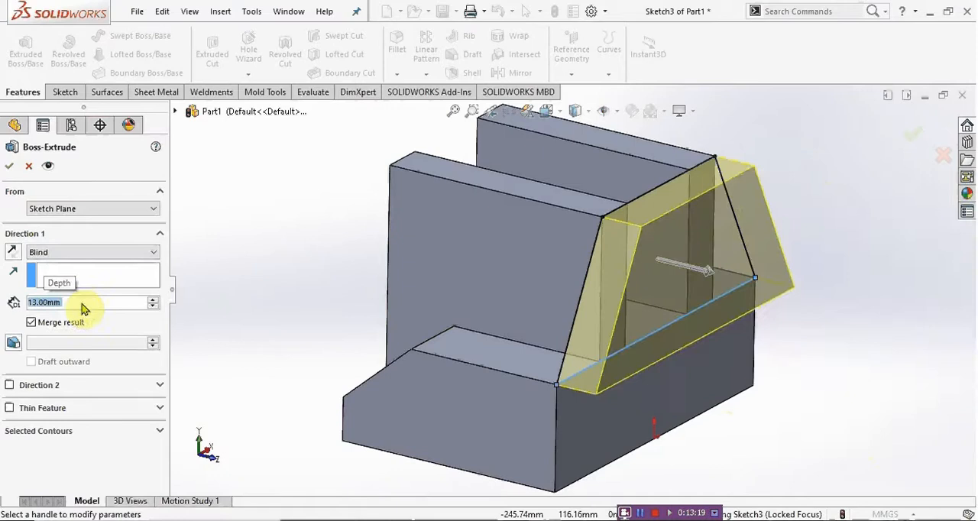
mouse_move(605, 277)
middle_down()
mouse_move(627, 221)
mouse_move(653, 223)
mouse_move(627, 242)
mouse_move(625, 264)
mouse_move(636, 272)
mouse_move(627, 247)
mouse_move(616, 269)
middle_up()
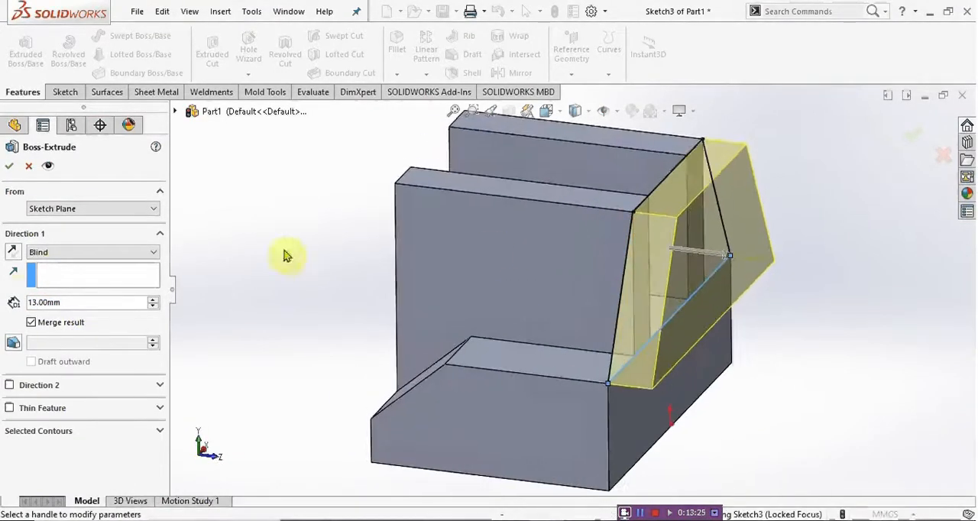
click(13, 252)
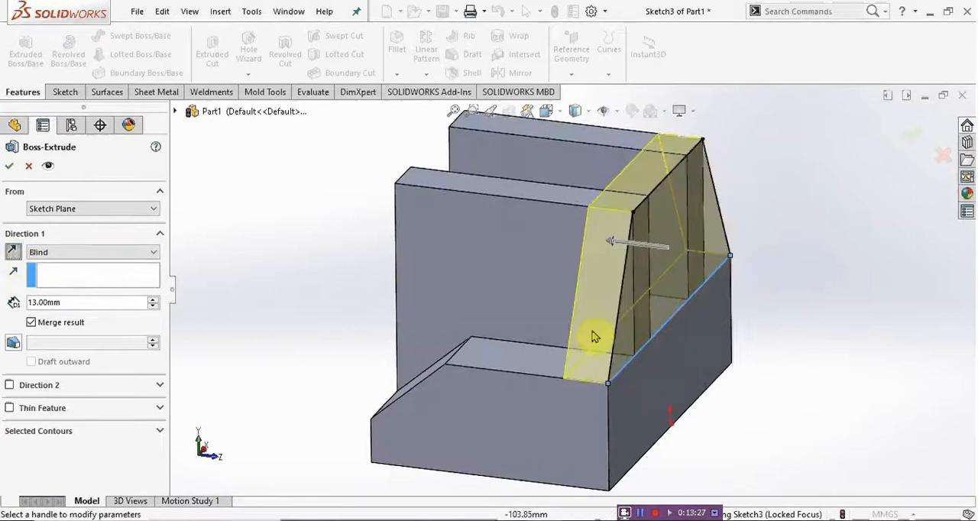
middle_drag(595, 337, 672, 395)
click(9, 166)
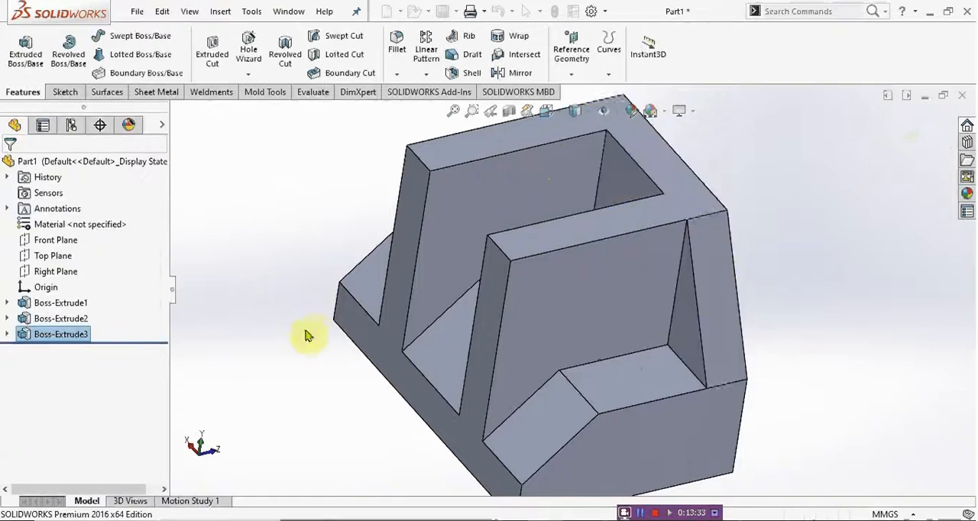
Step: Review the base block extrusion's Mid Plane end condition and depth without changing them
middle_drag(533, 354, 666, 253)
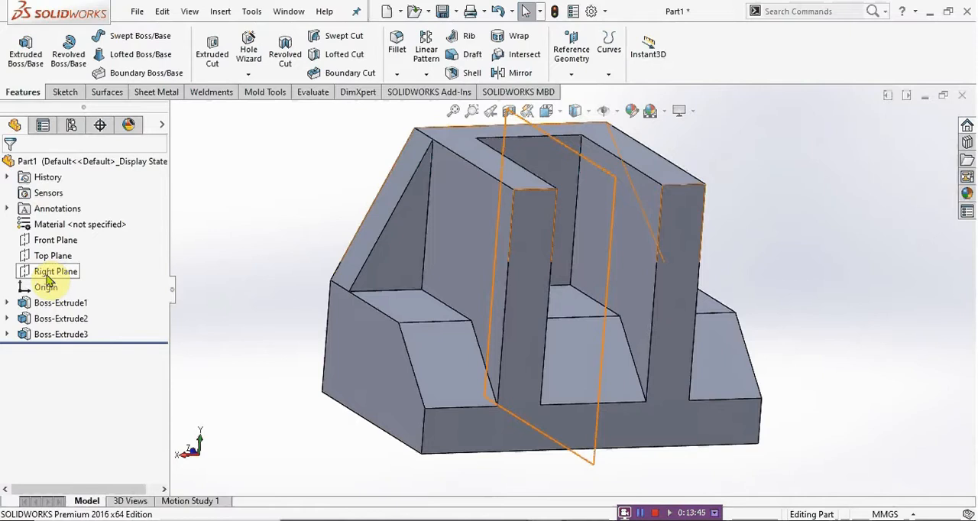
click(58, 304)
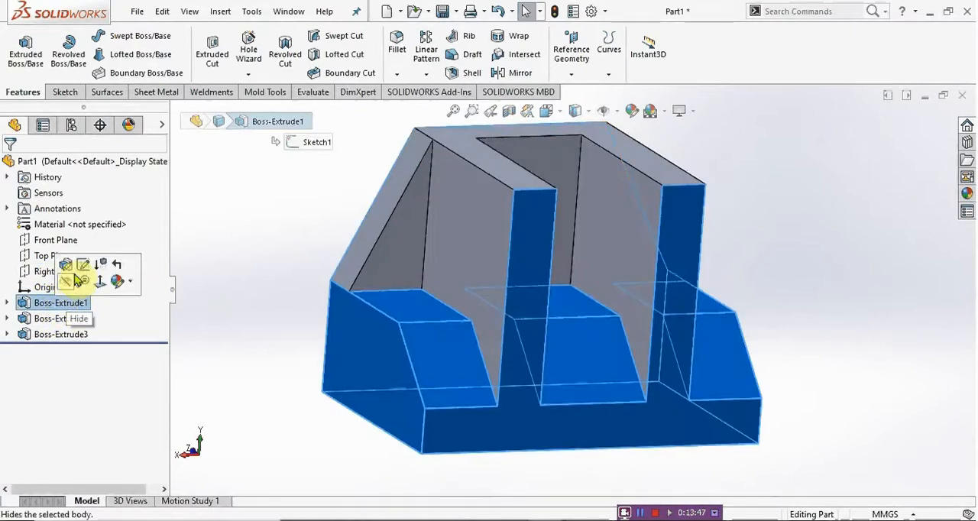
click(119, 289)
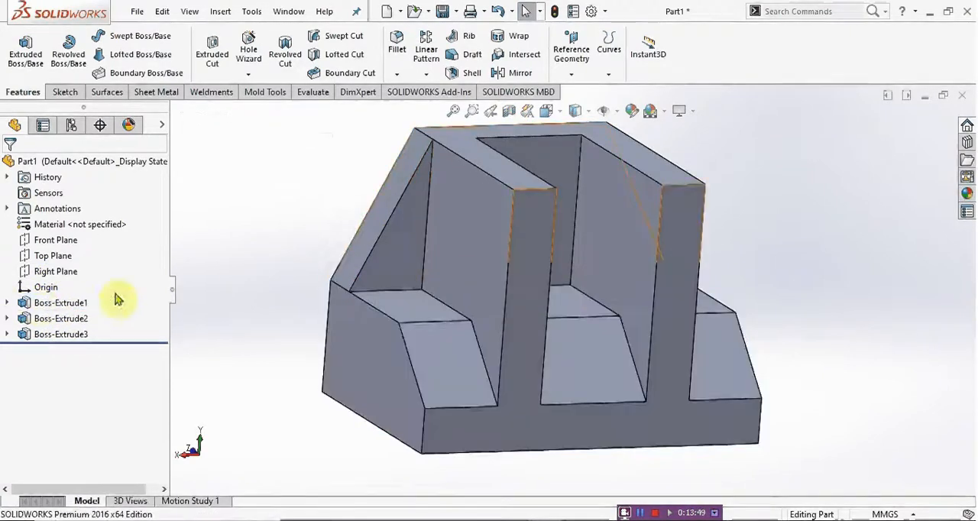
click(59, 304)
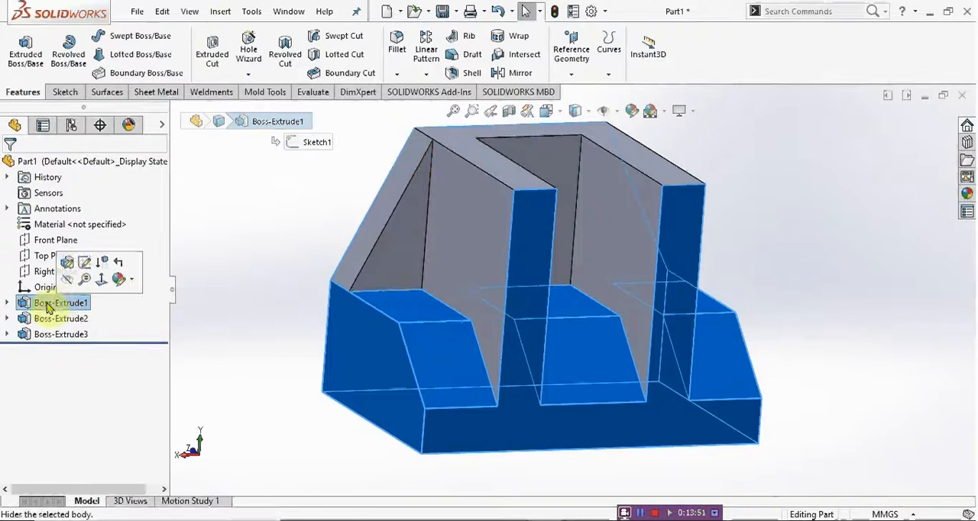
click(67, 267)
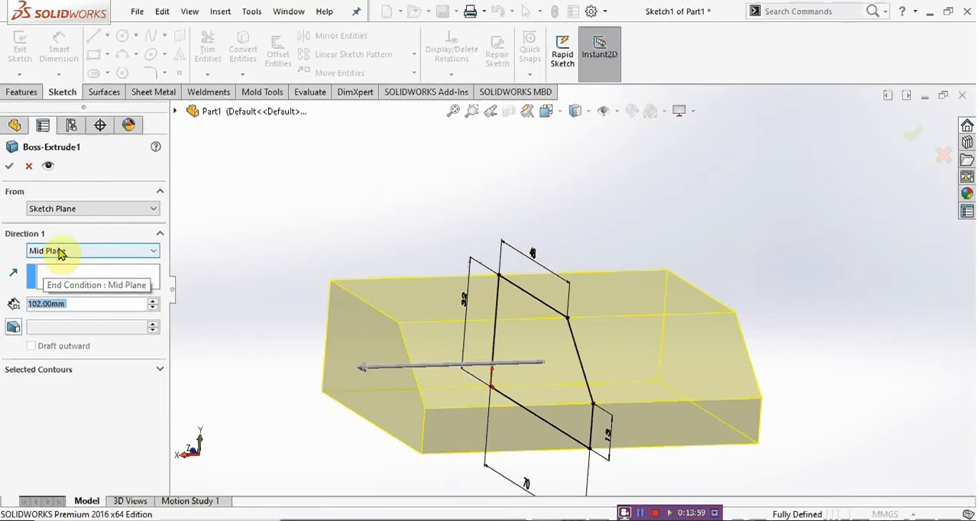
click(11, 168)
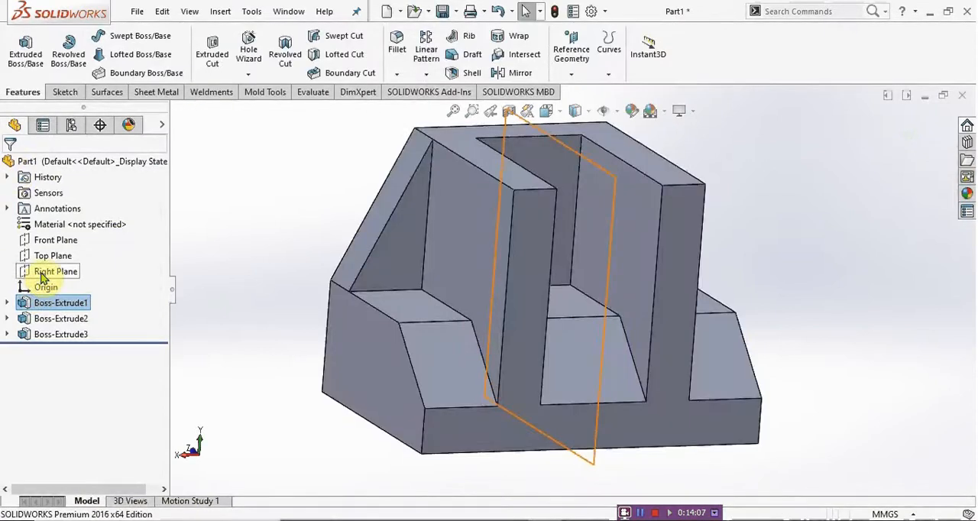
Step: Select the Right Plane and both outer side faces of the base block to check the plane's central position
click(42, 277)
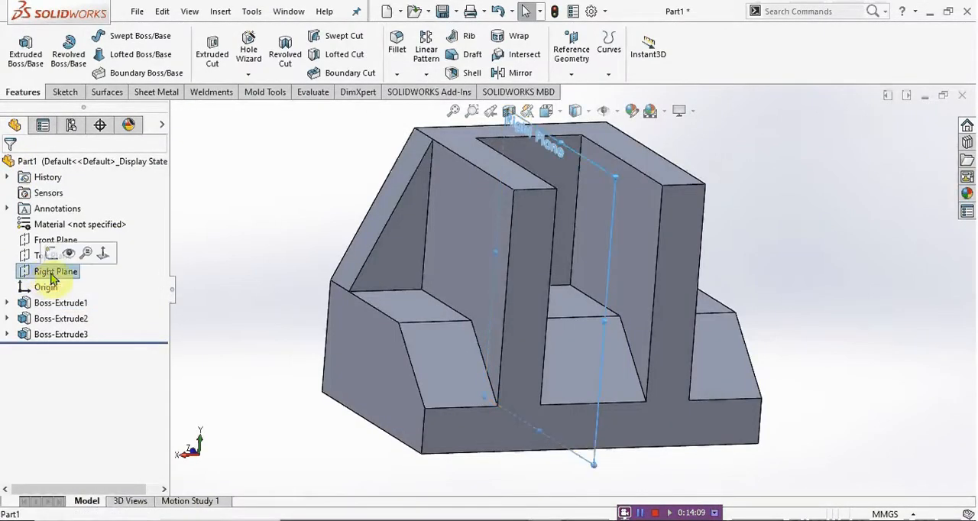
middle_drag(426, 301, 572, 283)
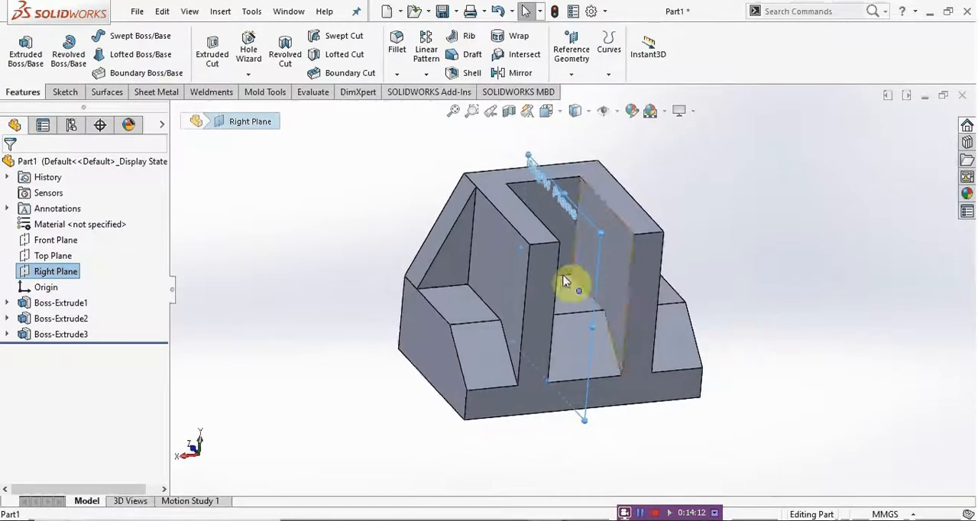
click(418, 330)
middle_drag(418, 329, 701, 326)
click(701, 325)
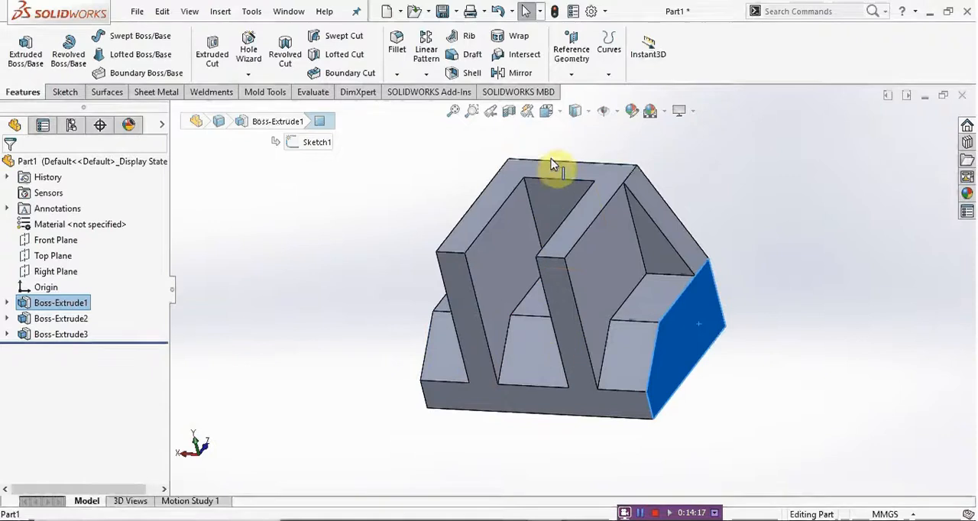
click(69, 272)
click(344, 275)
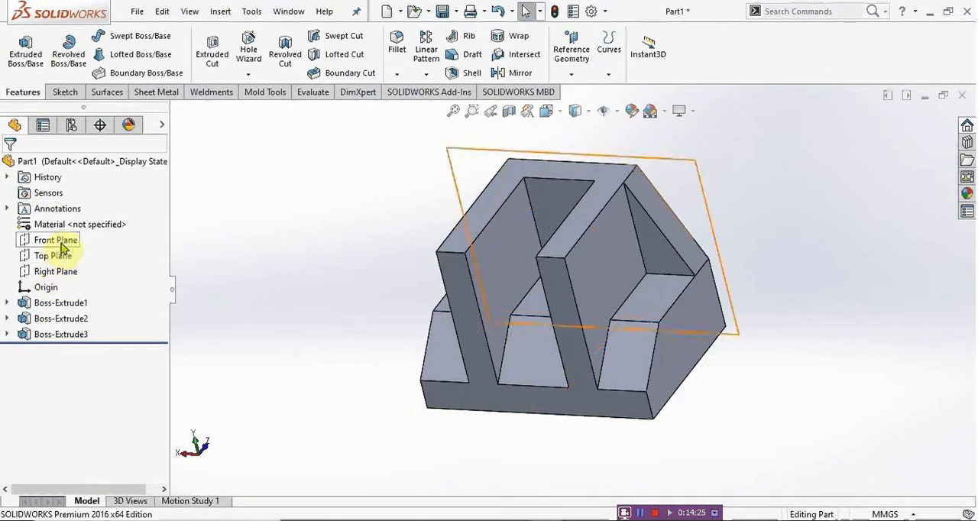
Step: Create a reference plane midway between the base block's two outer side faces
middle_drag(611, 219, 564, 243)
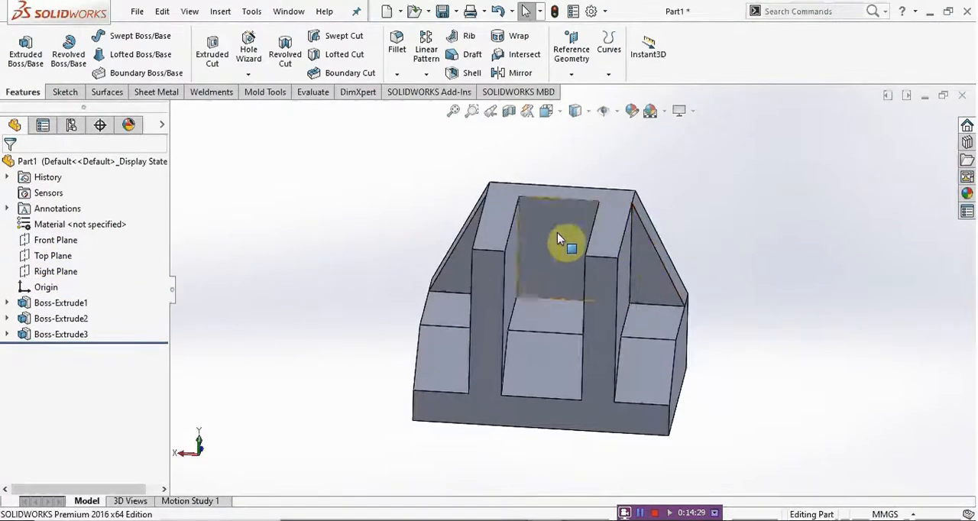
click(573, 61)
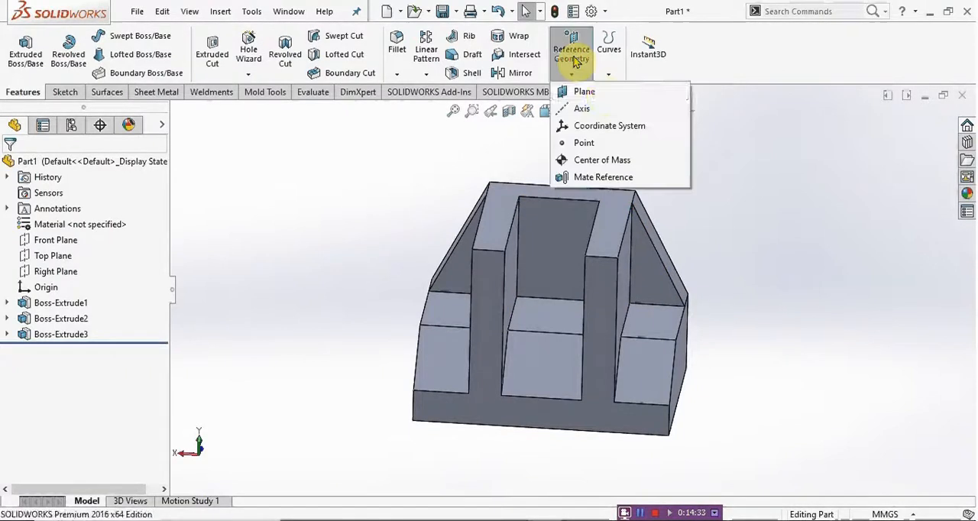
click(575, 94)
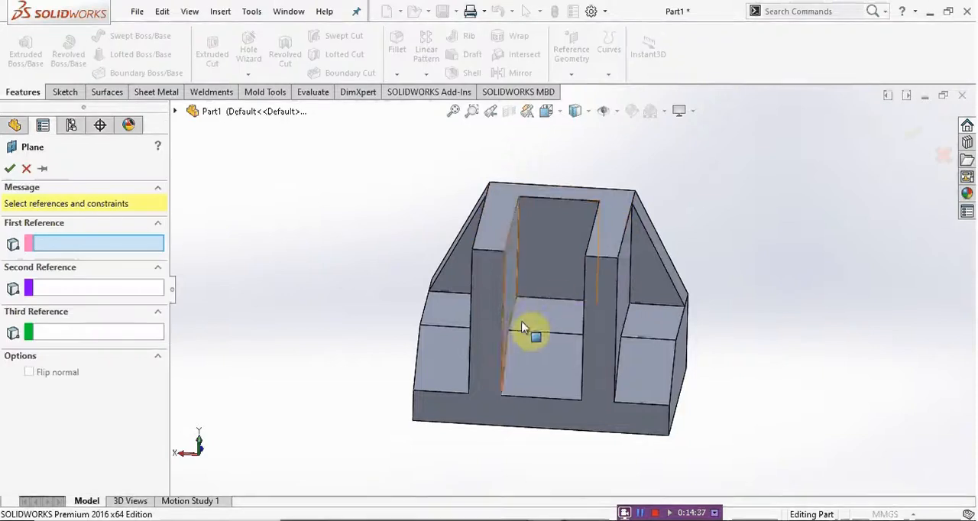
middle_drag(531, 332, 503, 318)
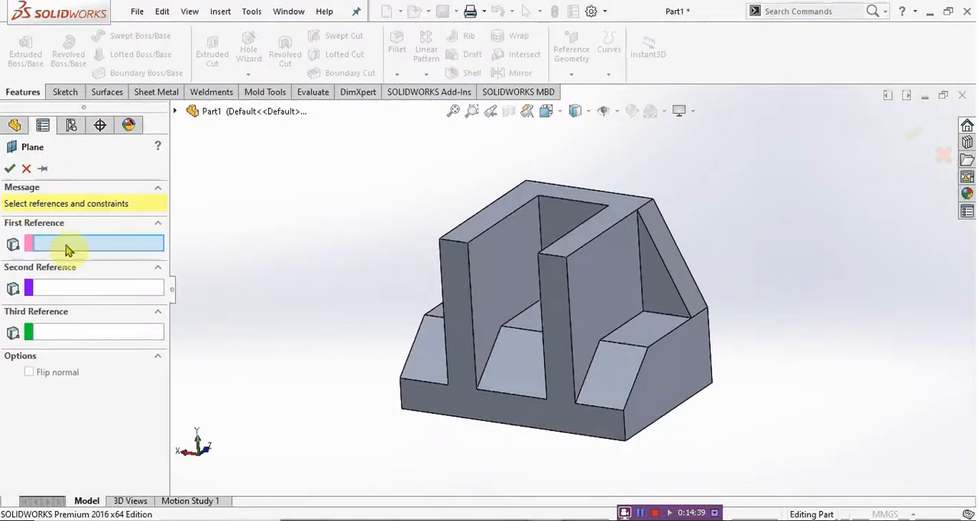
click(679, 360)
middle_drag(510, 334, 502, 353)
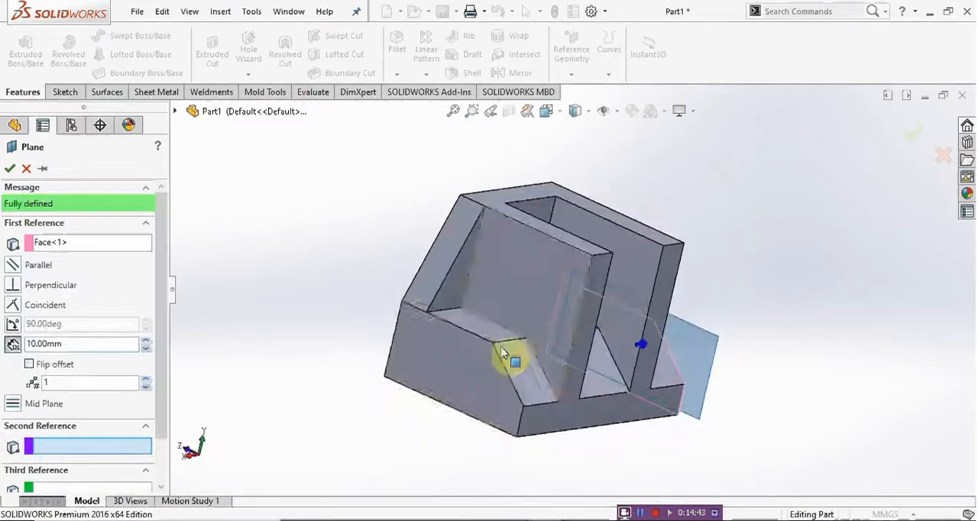
click(450, 352)
middle_drag(629, 354, 553, 371)
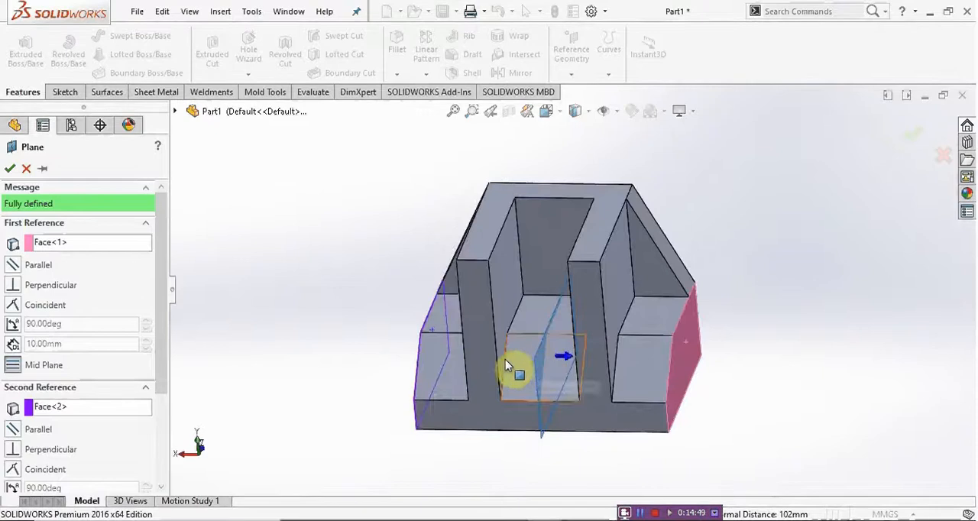
click(9, 169)
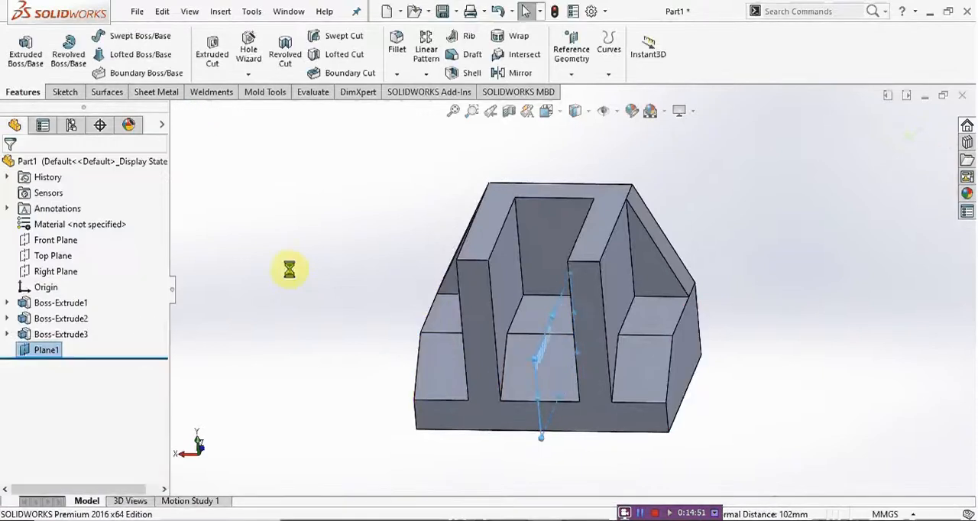
Step: Compare the new mid plane with the Right Plane and delete the new plane
click(538, 359)
middle_drag(542, 360, 486, 337)
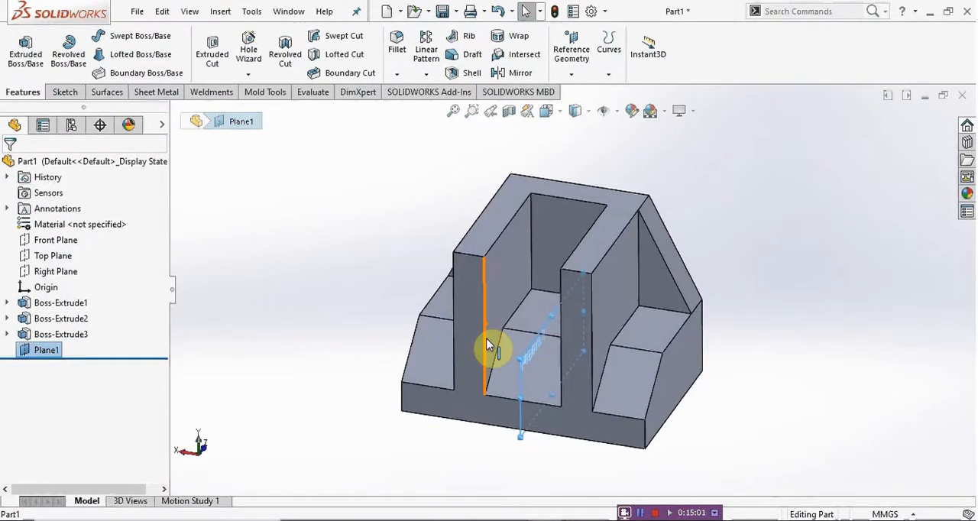
click(299, 304)
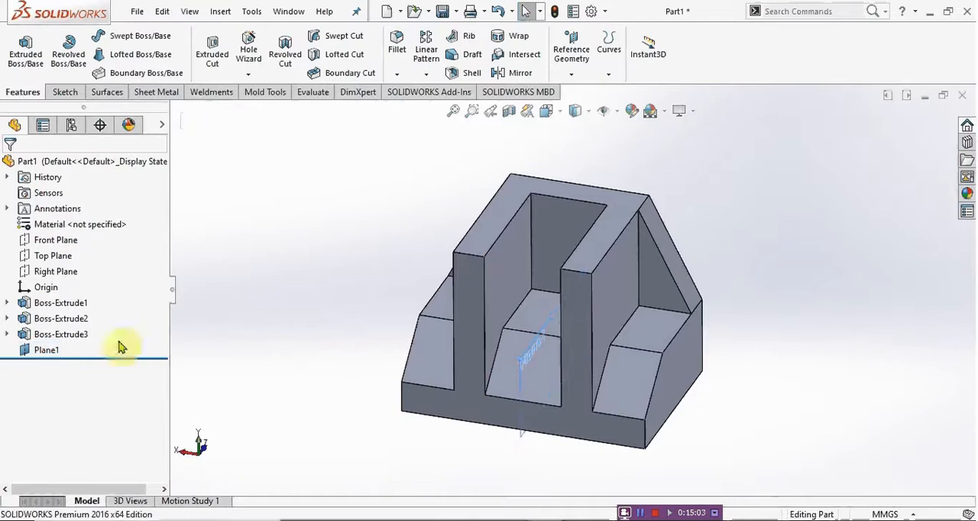
click(49, 274)
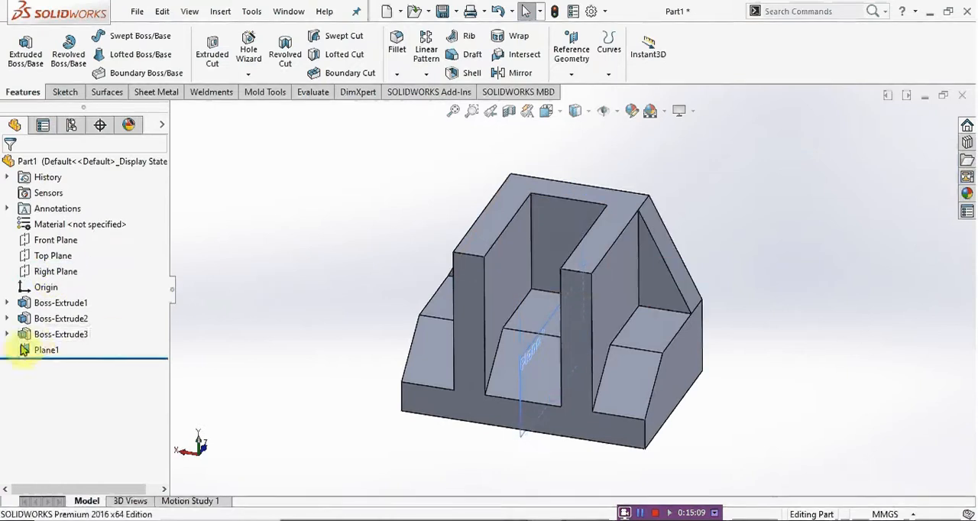
click(44, 351)
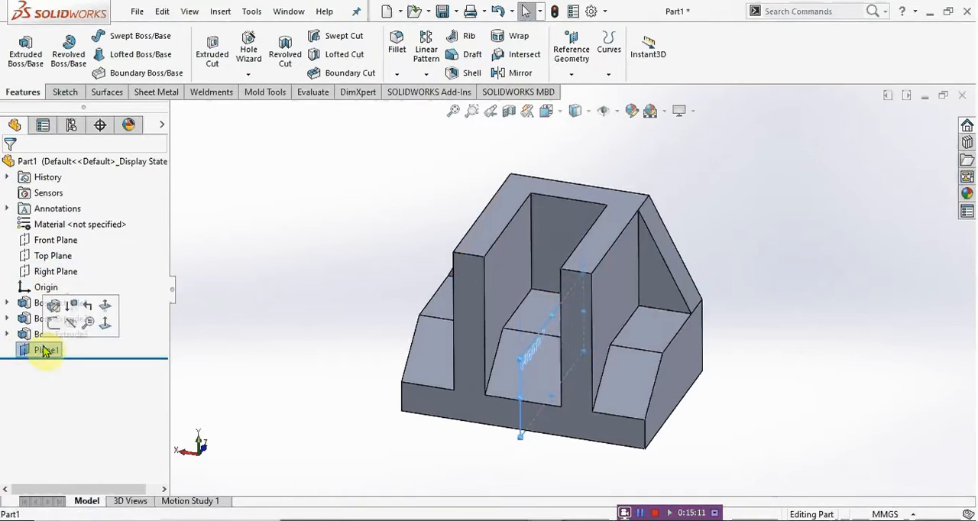
key(Delete)
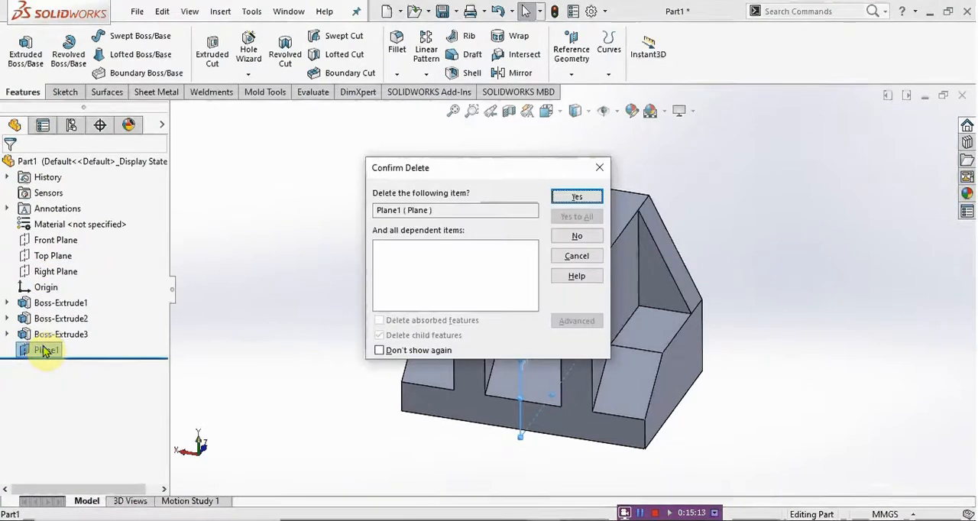
key(Return)
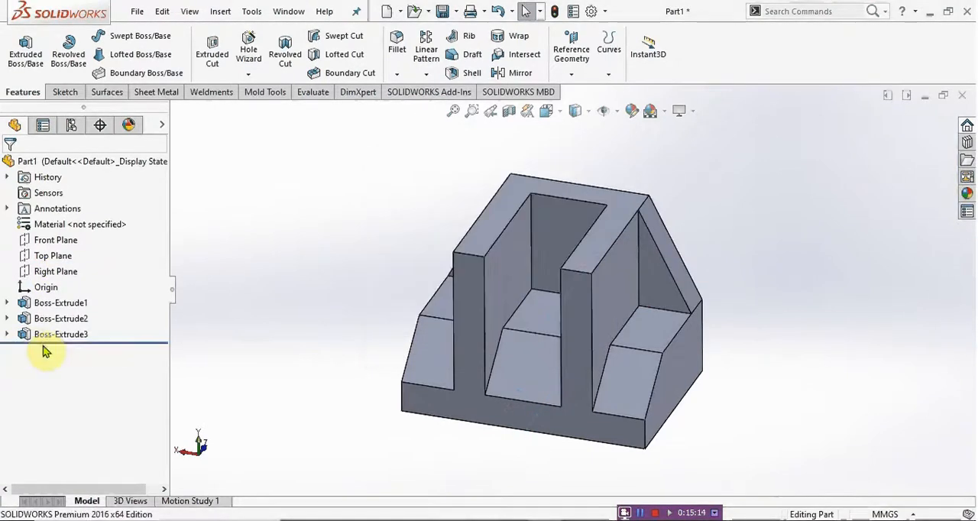
Step: Start a sketch on the Right Plane, viewed face-on with the whole side profile in view
click(59, 273)
click(67, 253)
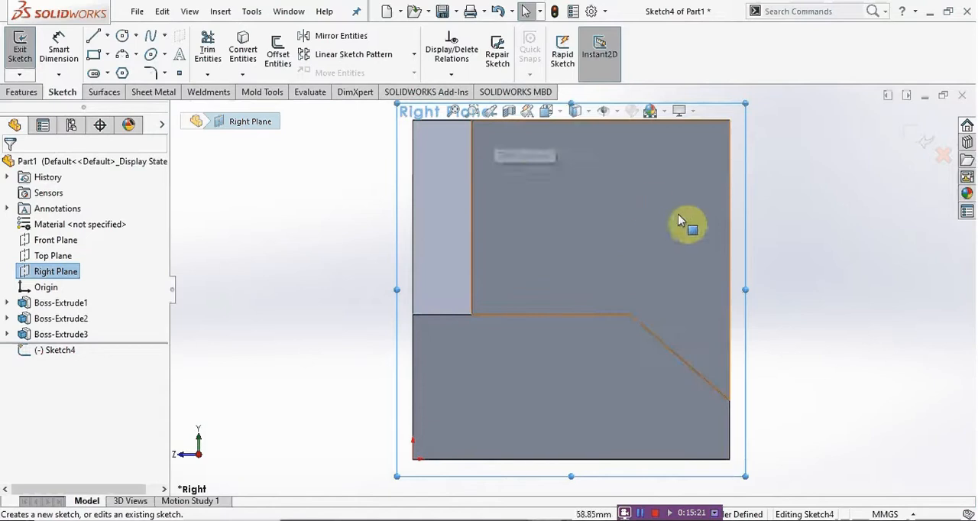
scroll(528, 296, up, 2)
scroll(678, 243, down, 1)
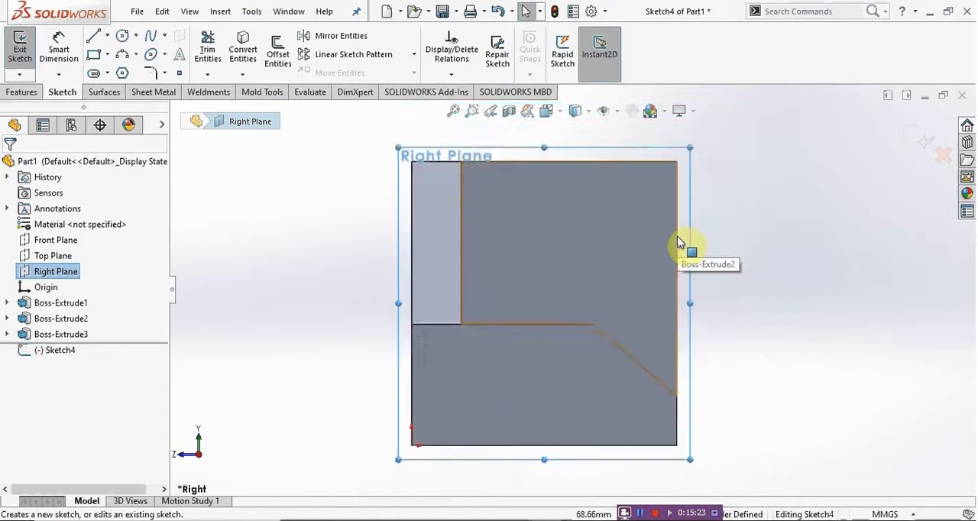
Step: Check the side view in the drawing and sketch a closed right triangle behind the front lip, base 57 mm and vertical side along the back plate
click(368, 519)
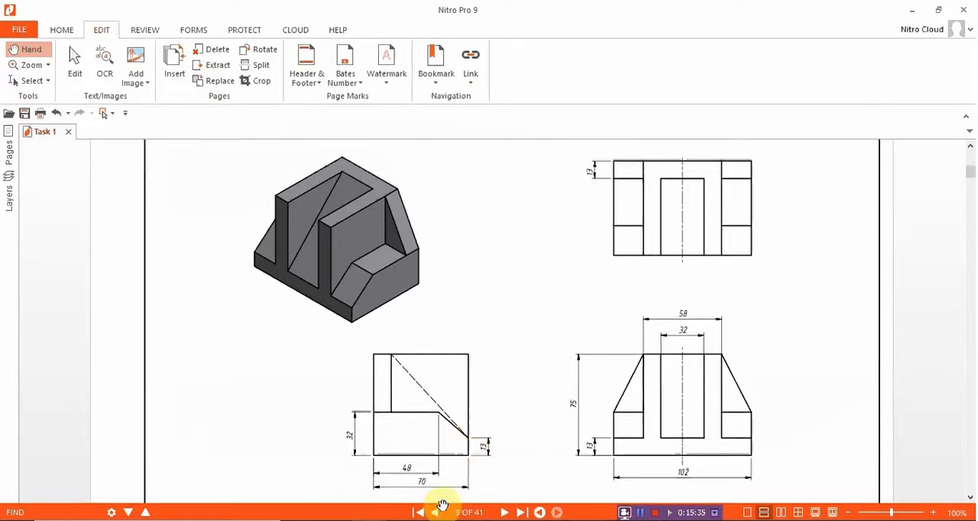
click(375, 508)
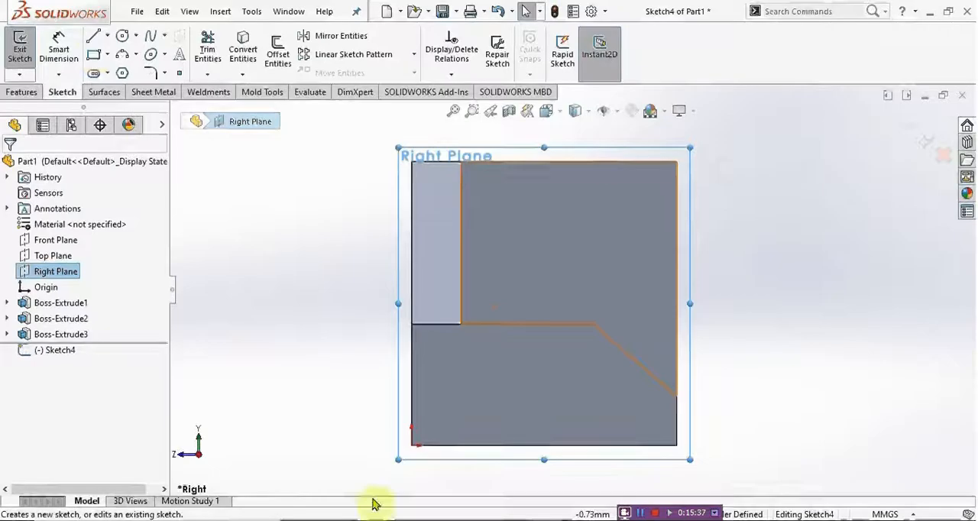
click(92, 37)
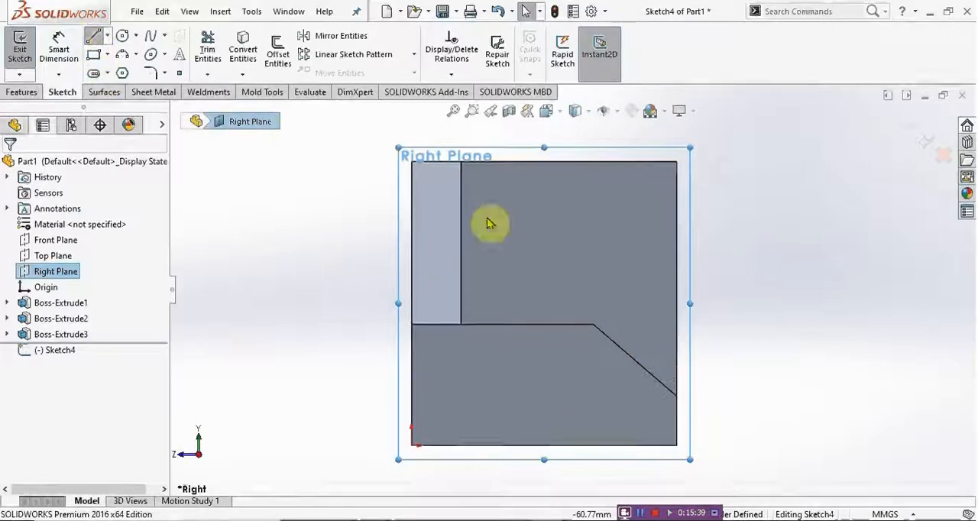
click(461, 162)
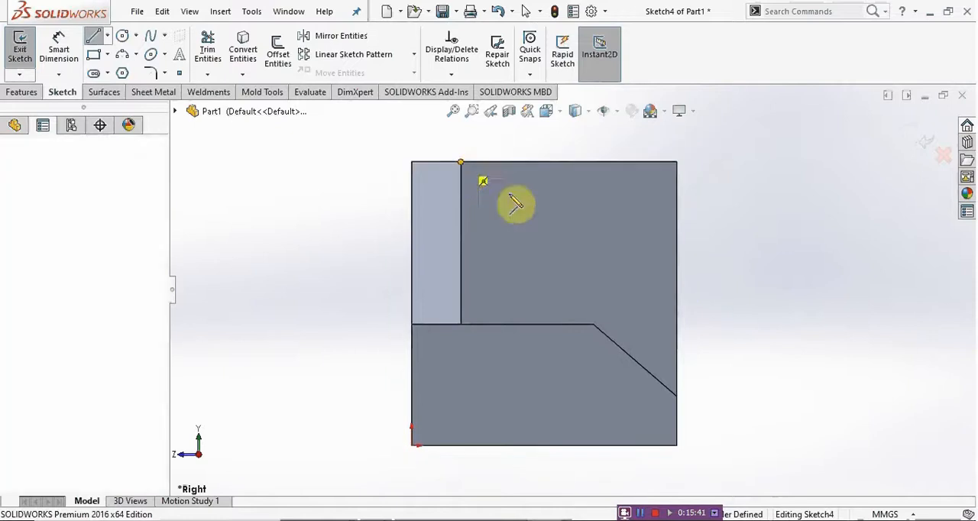
click(676, 395)
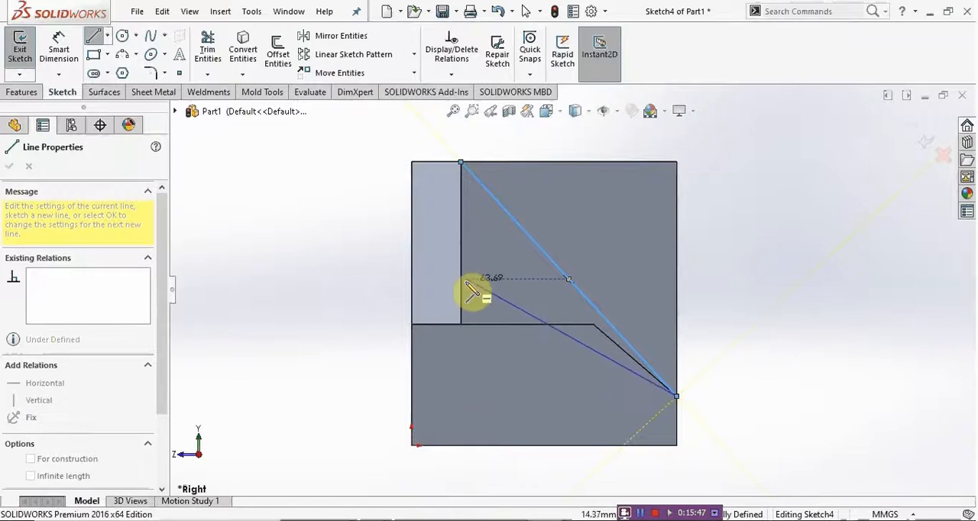
click(462, 396)
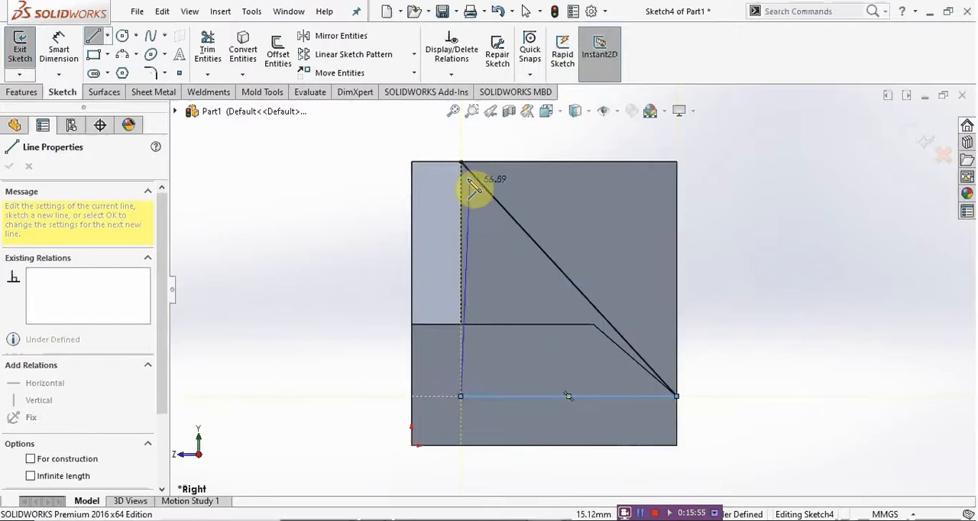
click(462, 163)
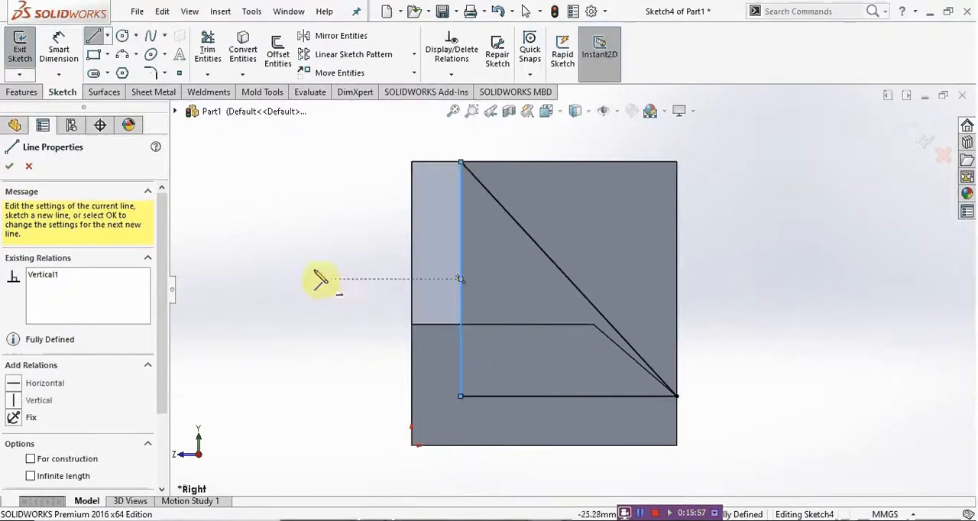
click(10, 166)
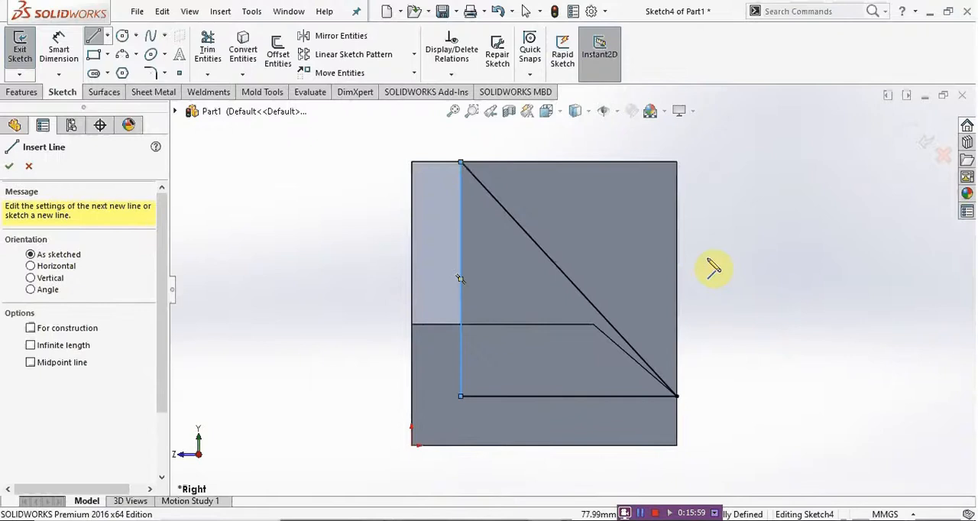
key(Escape)
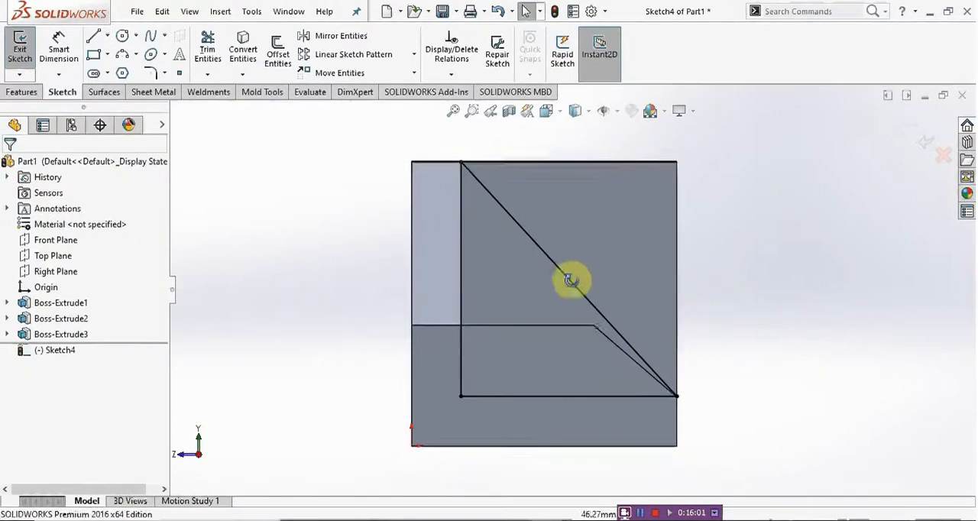
Step: Extrude the triangle as a boss from the sketch plane up to one inner side face of the central slot, merging the result
middle_drag(572, 279, 526, 358)
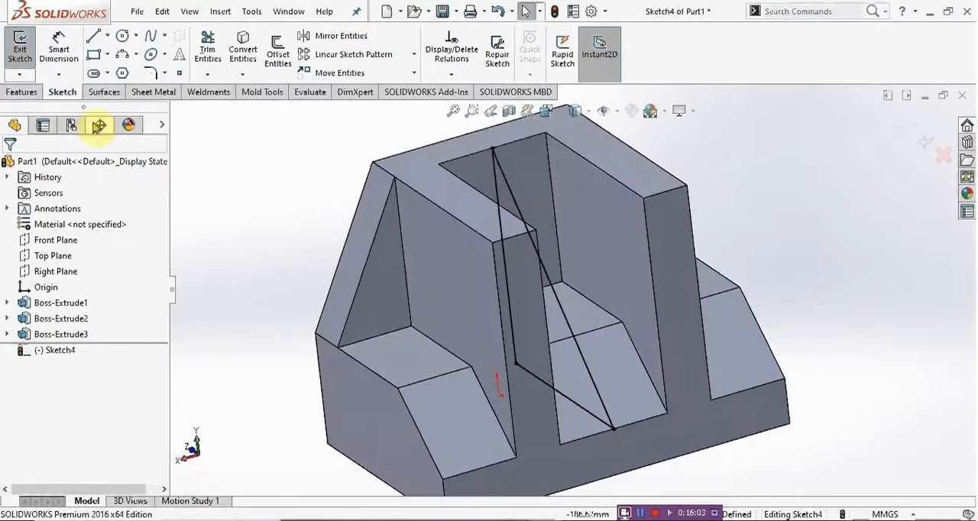
click(22, 92)
click(24, 55)
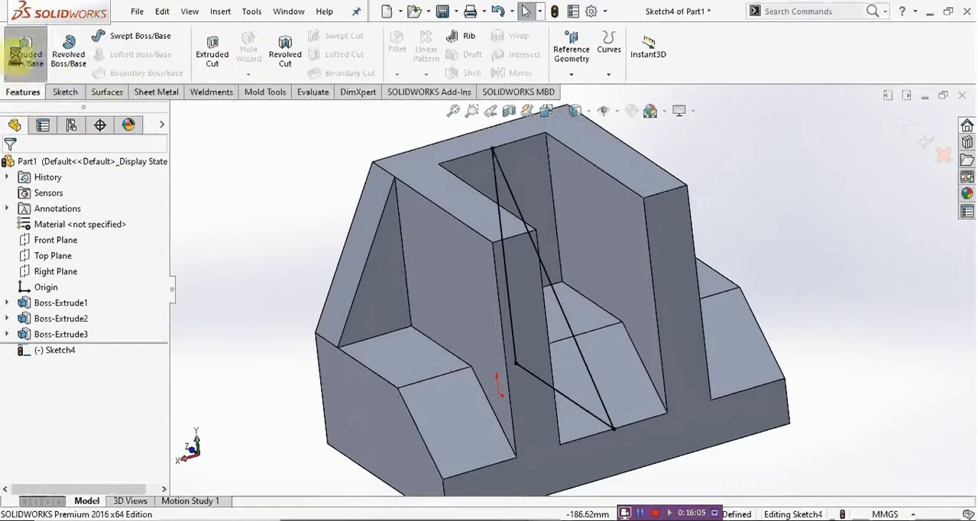
click(83, 252)
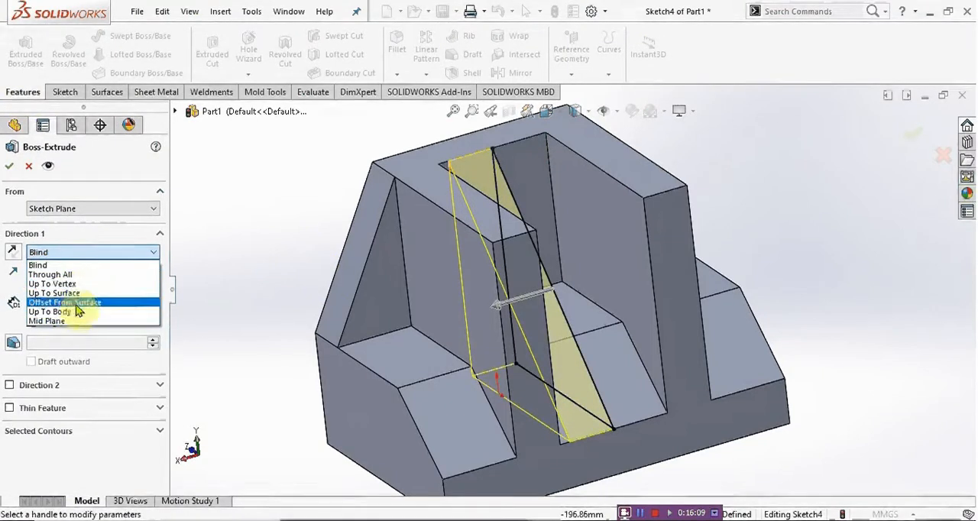
click(80, 295)
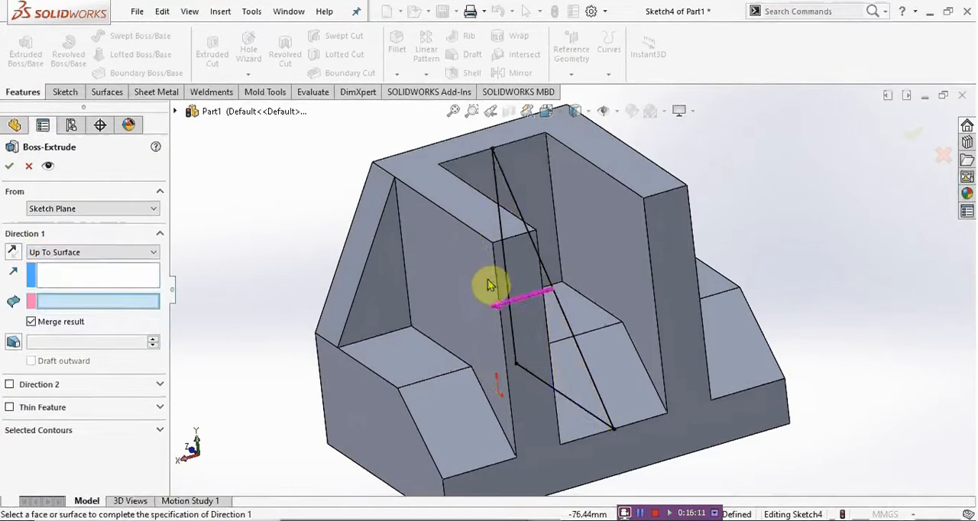
middle_drag(614, 212, 541, 253)
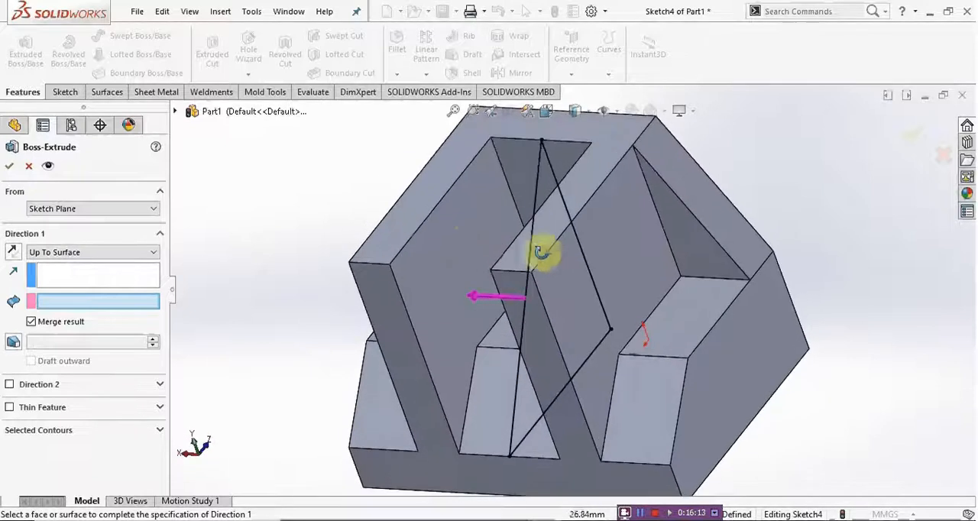
click(456, 240)
middle_drag(392, 288, 453, 304)
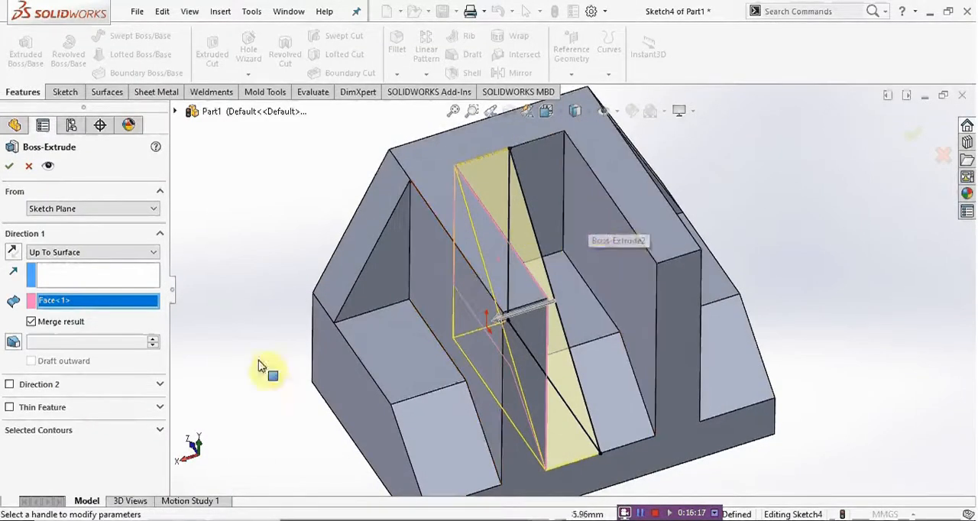
Step: Add a second extrusion direction that ends up to the slot's opposite inner side face
click(9, 385)
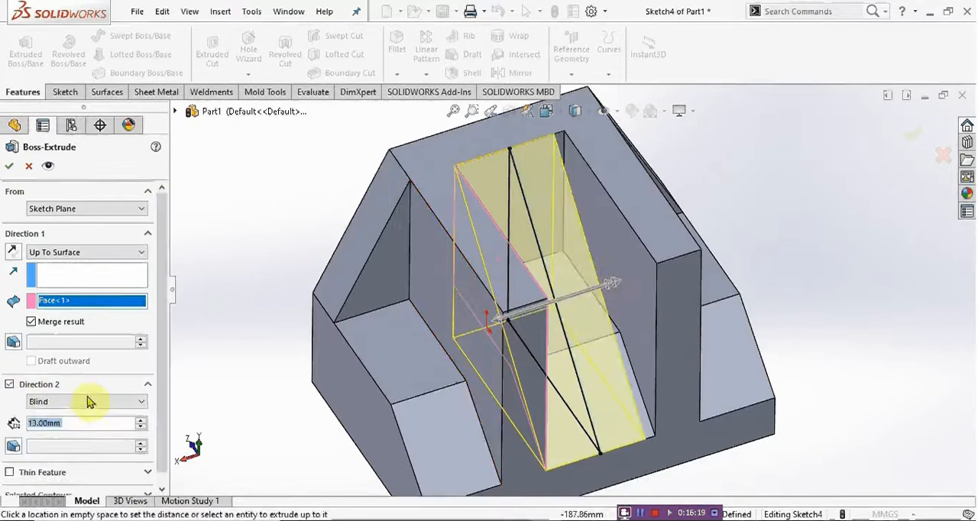
click(86, 402)
click(71, 443)
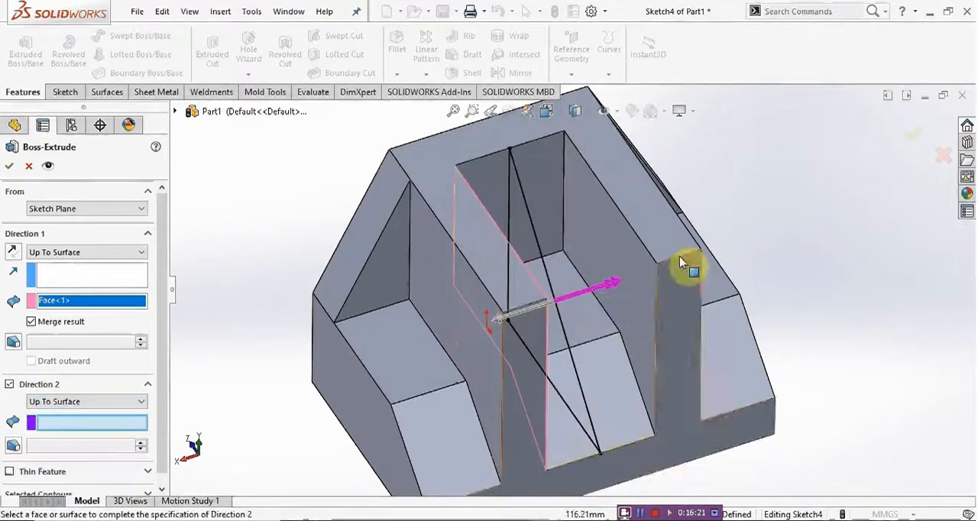
click(615, 236)
middle_drag(570, 282, 579, 250)
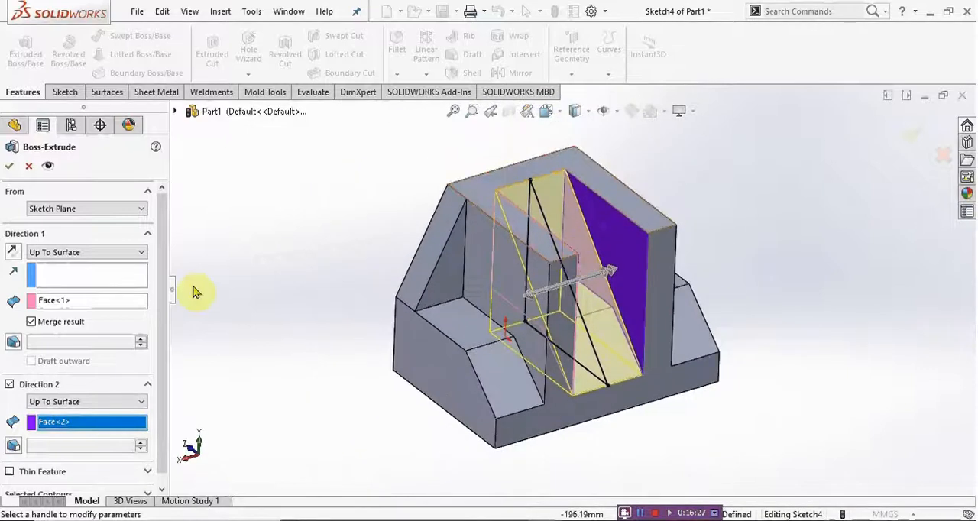
Step: Change the extrusion to Mid Plane, check the slot width in the drawing, and create the ramp with a 32 mm depth
click(88, 254)
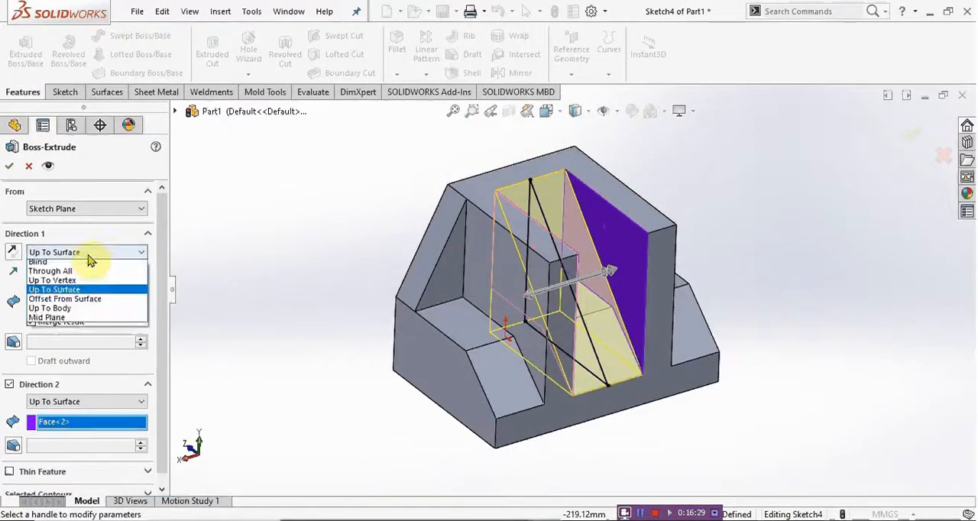
click(60, 321)
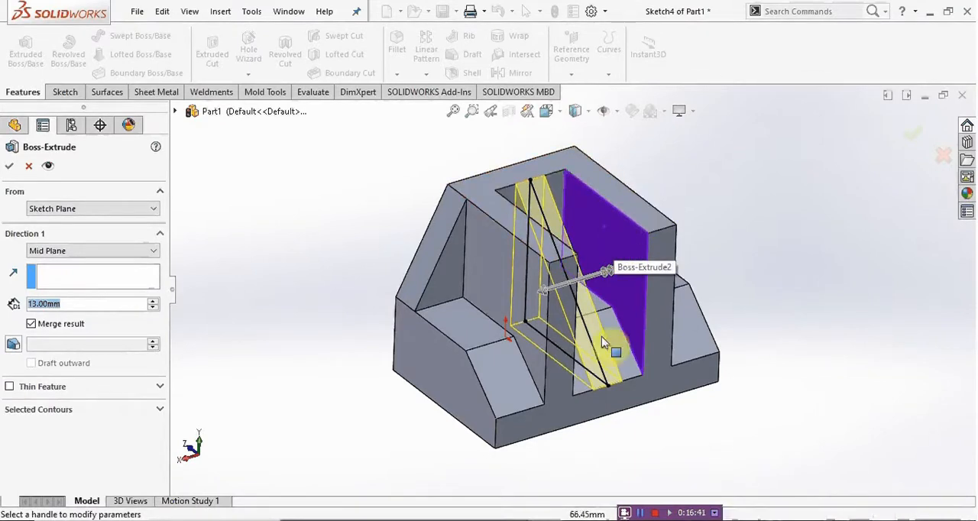
key(alt+Tab)
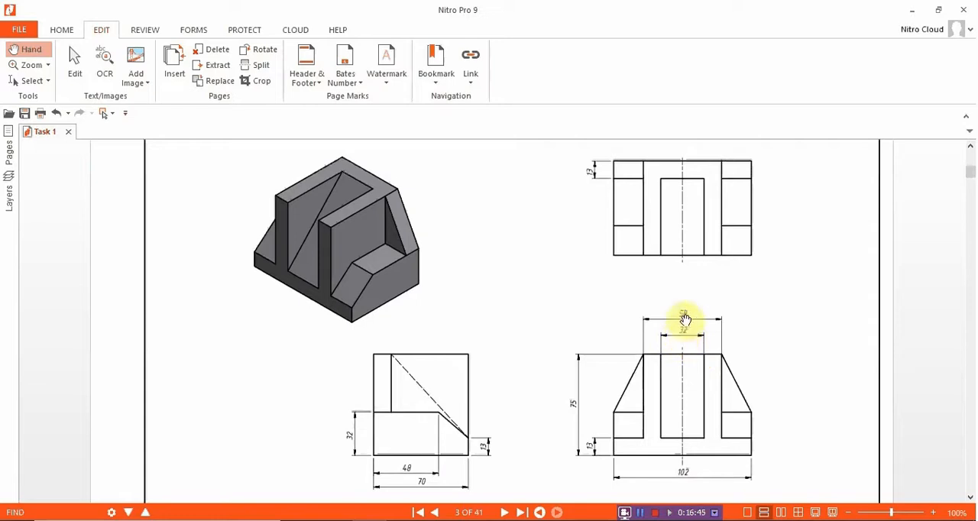
click(912, 10)
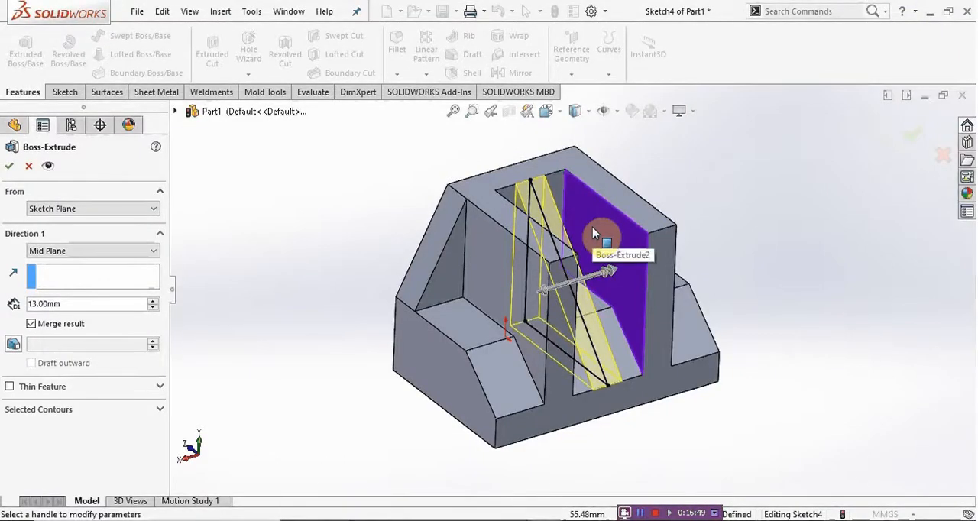
text(3)
click(67, 314)
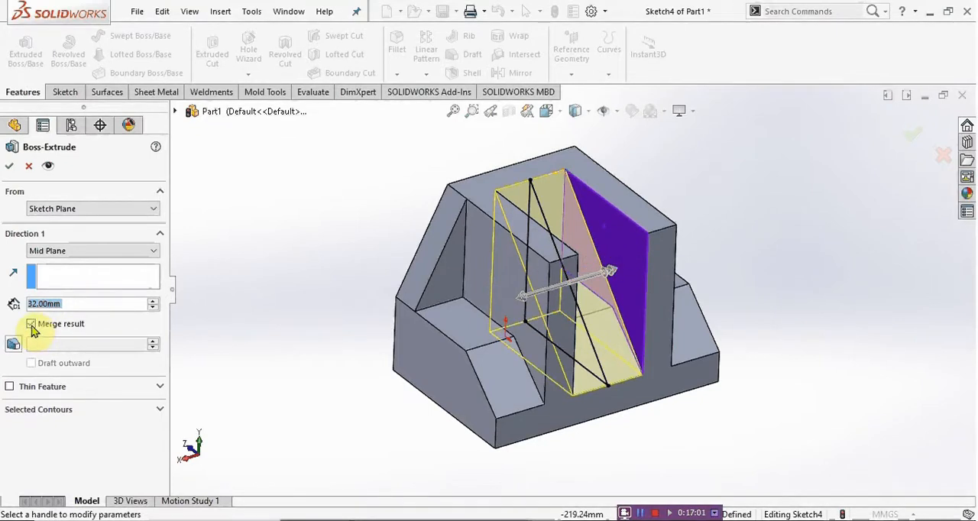
click(10, 165)
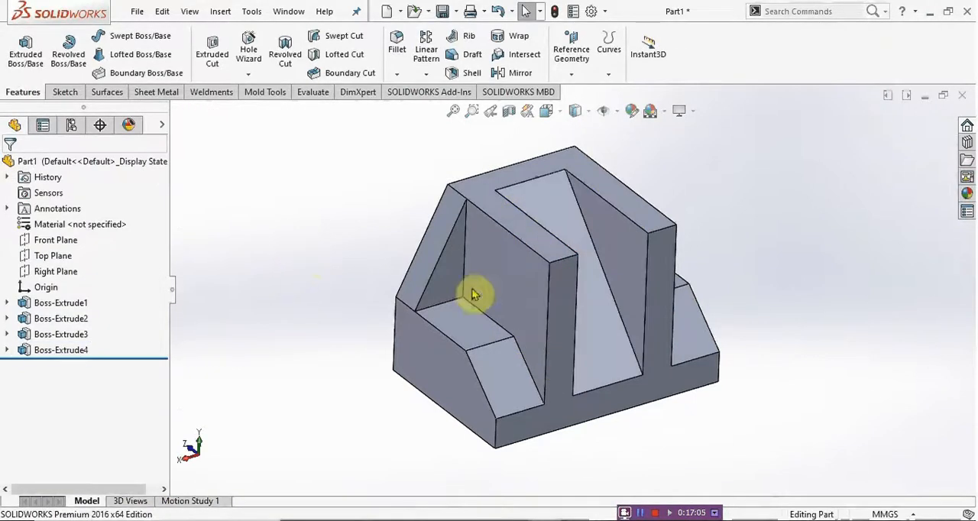
Step: Examine the completed solid from the front and switch to the Nitro Pro drawing to compare it with the Task 1 views
middle_drag(474, 294, 618, 321)
scroll(597, 316, up, 3)
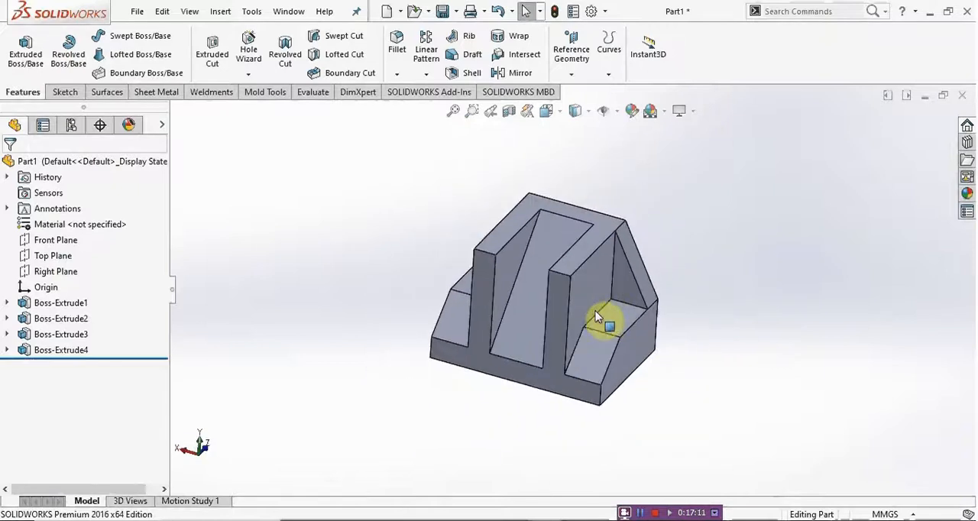
scroll(597, 317, down, 3)
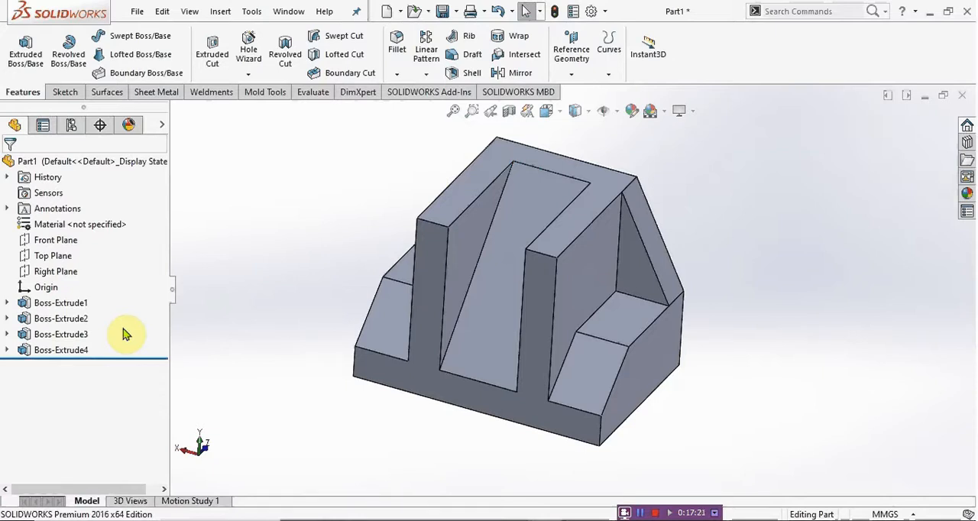
scroll(578, 302, up, 1)
scroll(571, 240, down, 1)
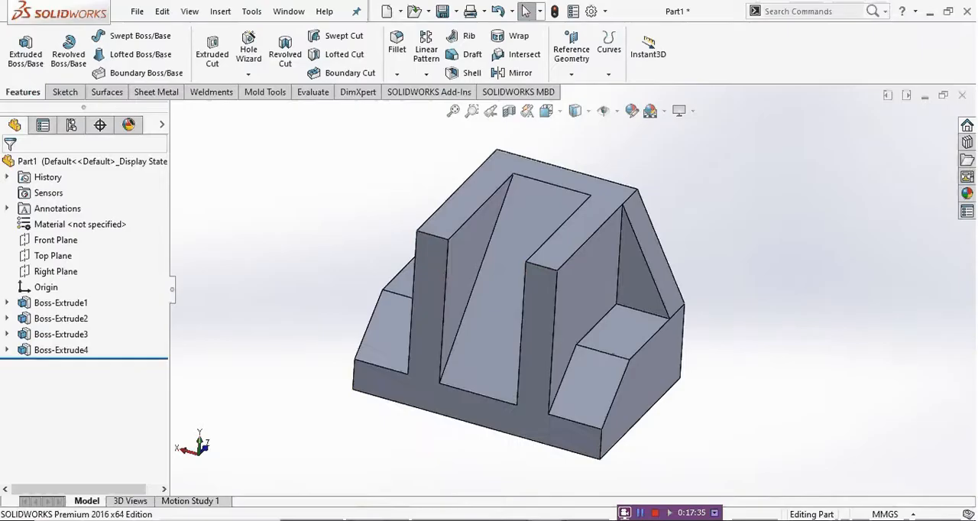
click(368, 520)
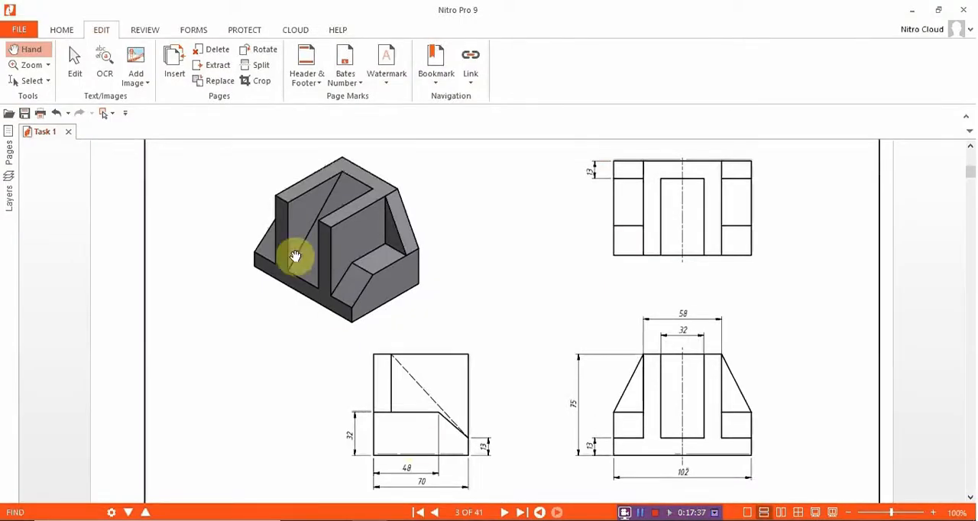